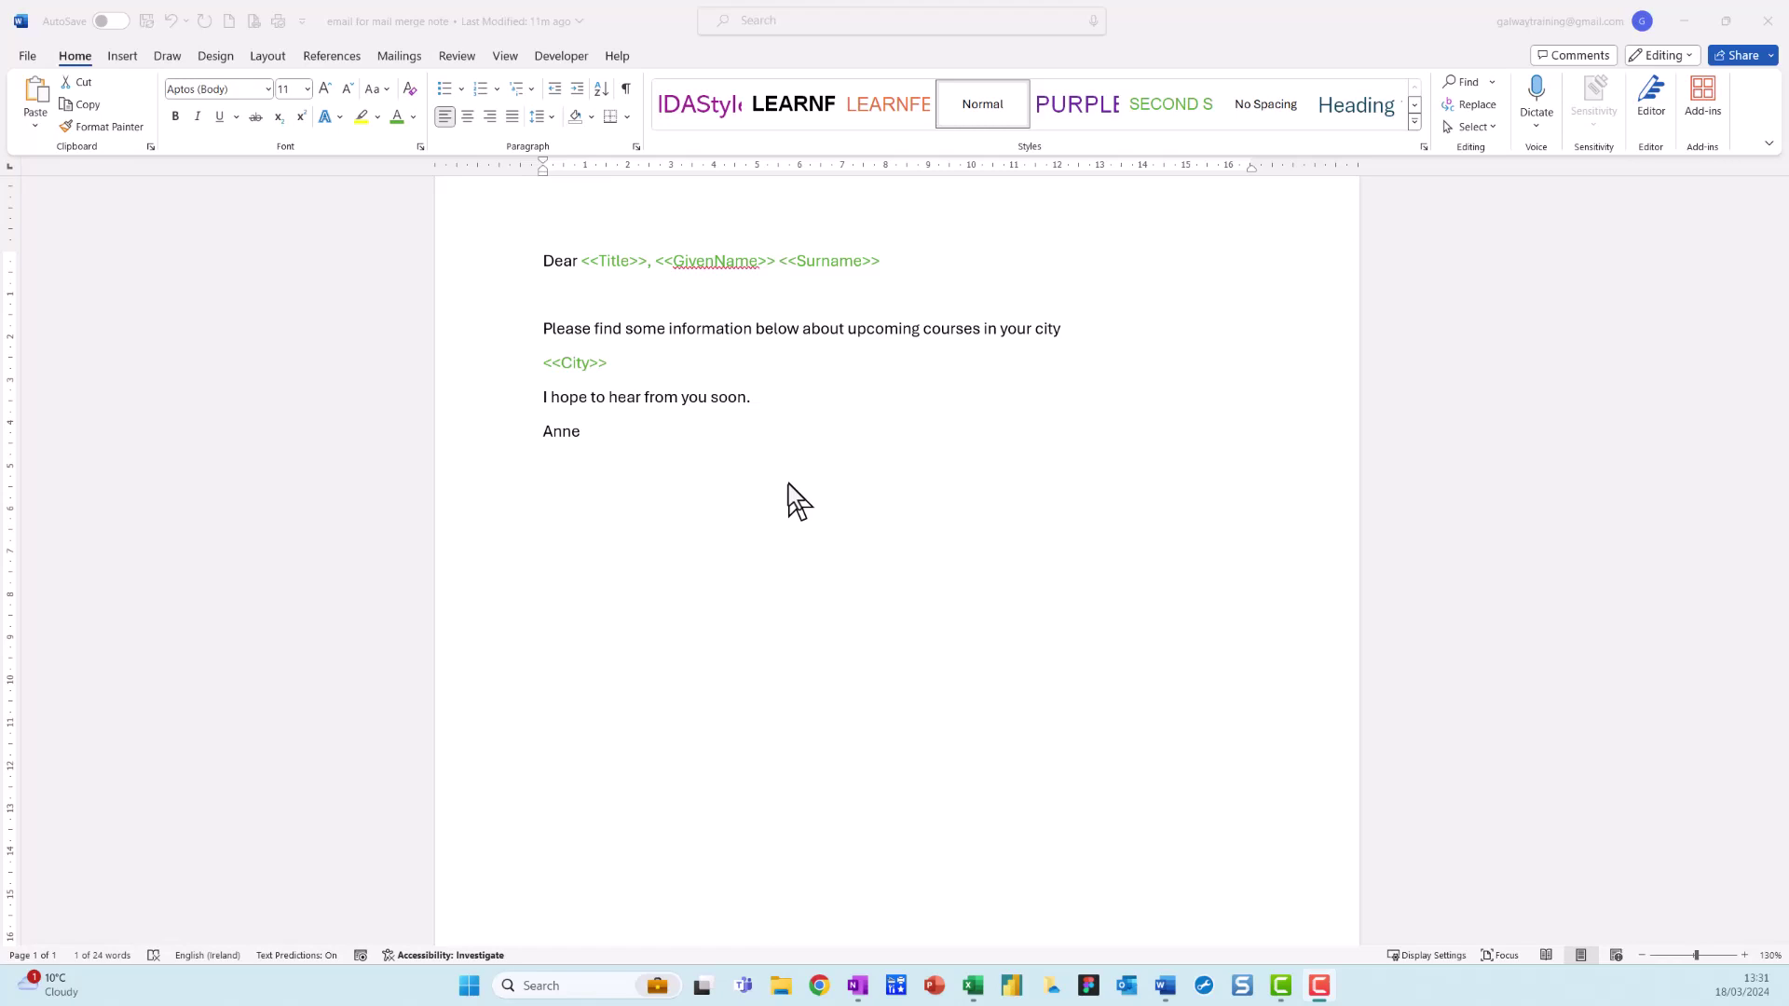
# Highlight the Title, GivenName, Surname and City placeholders in the letter
pyautogui.moveTo(578, 227)
pyautogui.mouseDown()
pyautogui.moveTo(578, 254)
pyautogui.moveTo(783, 290)
pyautogui.moveTo(934, 257)
pyautogui.moveTo(539, 232)
pyautogui.mouseUp()
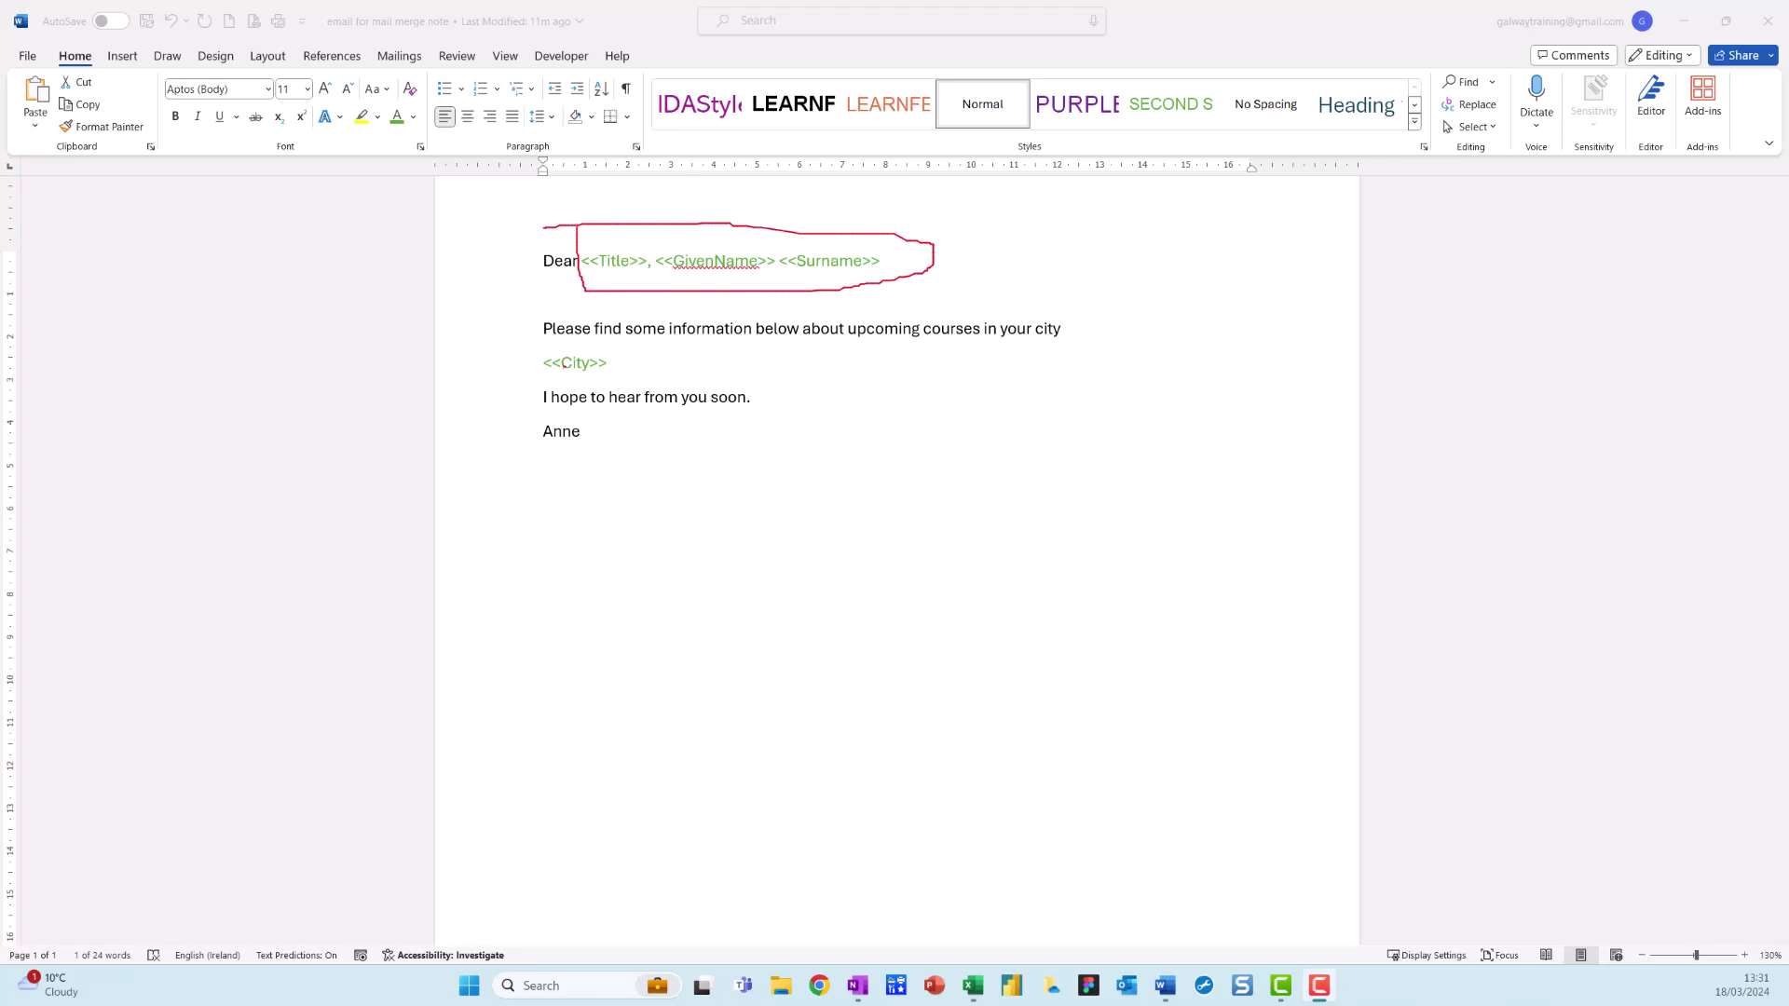
pyautogui.moveTo(542, 352)
pyautogui.mouseDown()
pyautogui.moveTo(515, 374)
pyautogui.moveTo(608, 364)
pyautogui.moveTo(549, 329)
pyautogui.moveTo(522, 346)
pyautogui.mouseUp()
pyautogui.press('Escape')
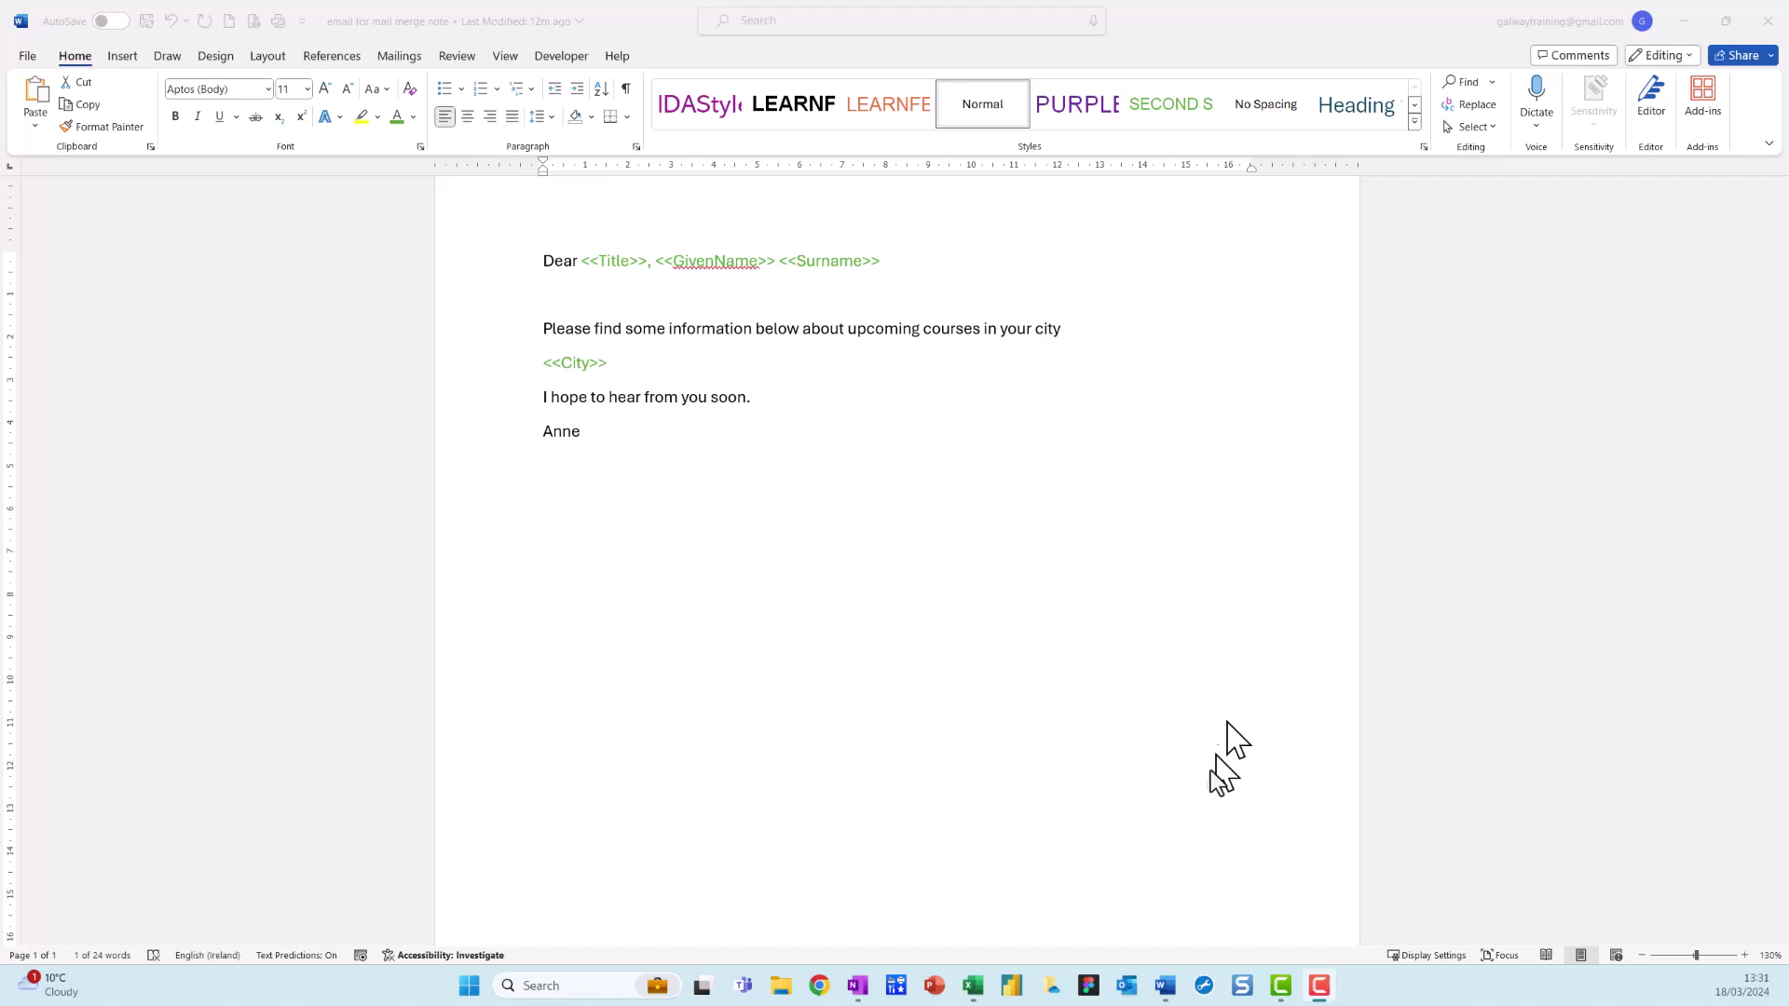
# Bring the FakeNameGenerator recipient workbook in Excel to the front
pyautogui.moveTo(974, 989)
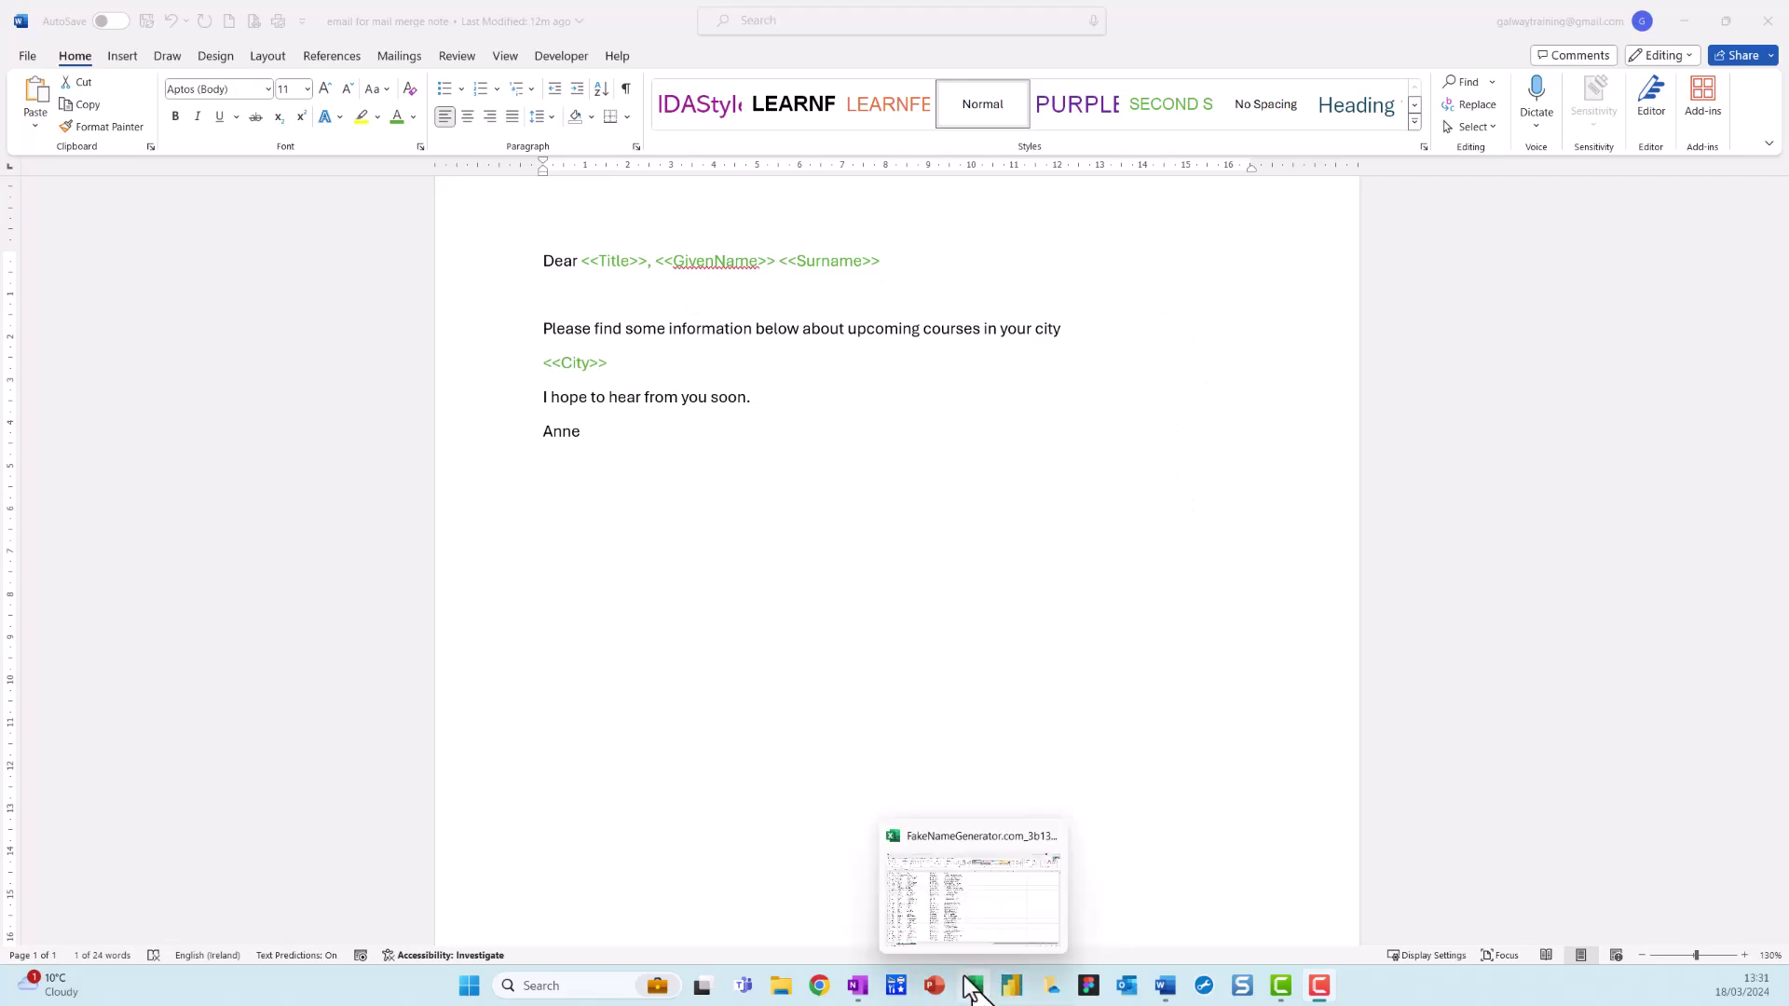
pyautogui.click(953, 909)
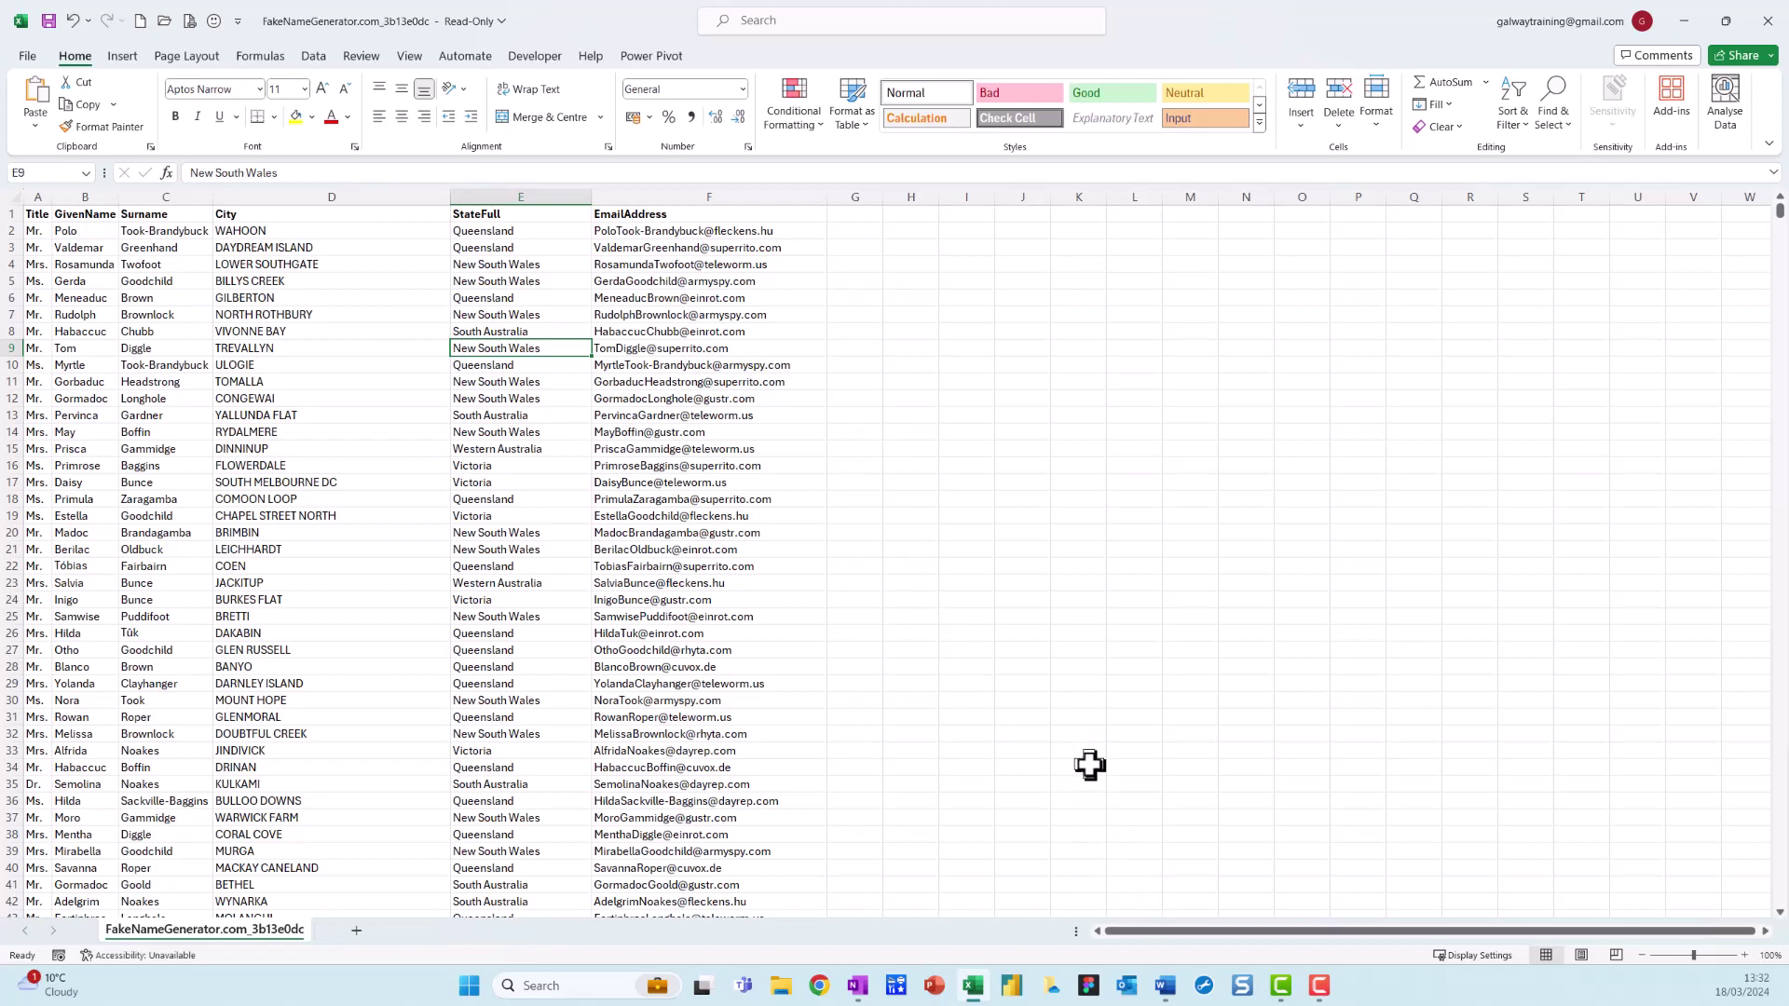
pyautogui.moveTo(1161, 951)
pyautogui.mouseDown()
pyautogui.moveTo(1143, 988)
pyautogui.moveTo(1157, 922)
pyautogui.mouseUp()
# Back in the Word letter, start an Email Messages mail merge from Mailings
pyautogui.click(1168, 989)
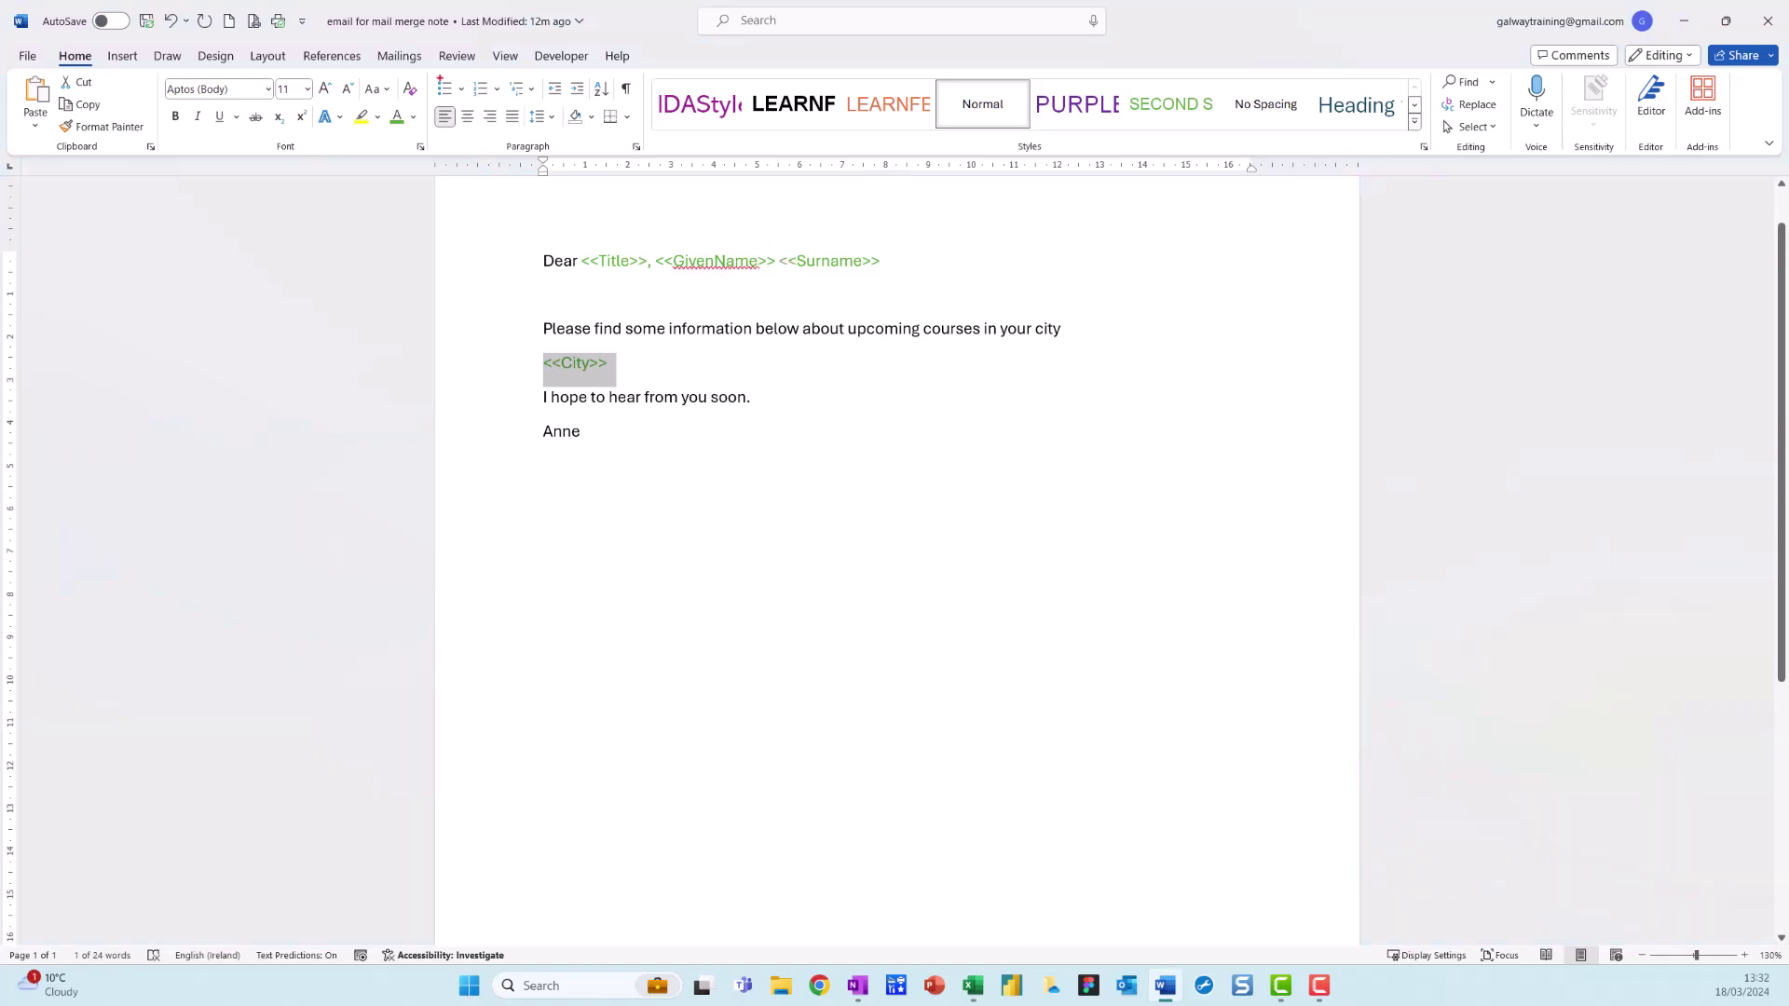
pyautogui.moveTo(438, 83)
pyautogui.mouseDown()
pyautogui.moveTo(407, 30)
pyautogui.moveTo(370, 74)
pyautogui.moveTo(453, 70)
pyautogui.mouseUp()
pyautogui.click(399, 58)
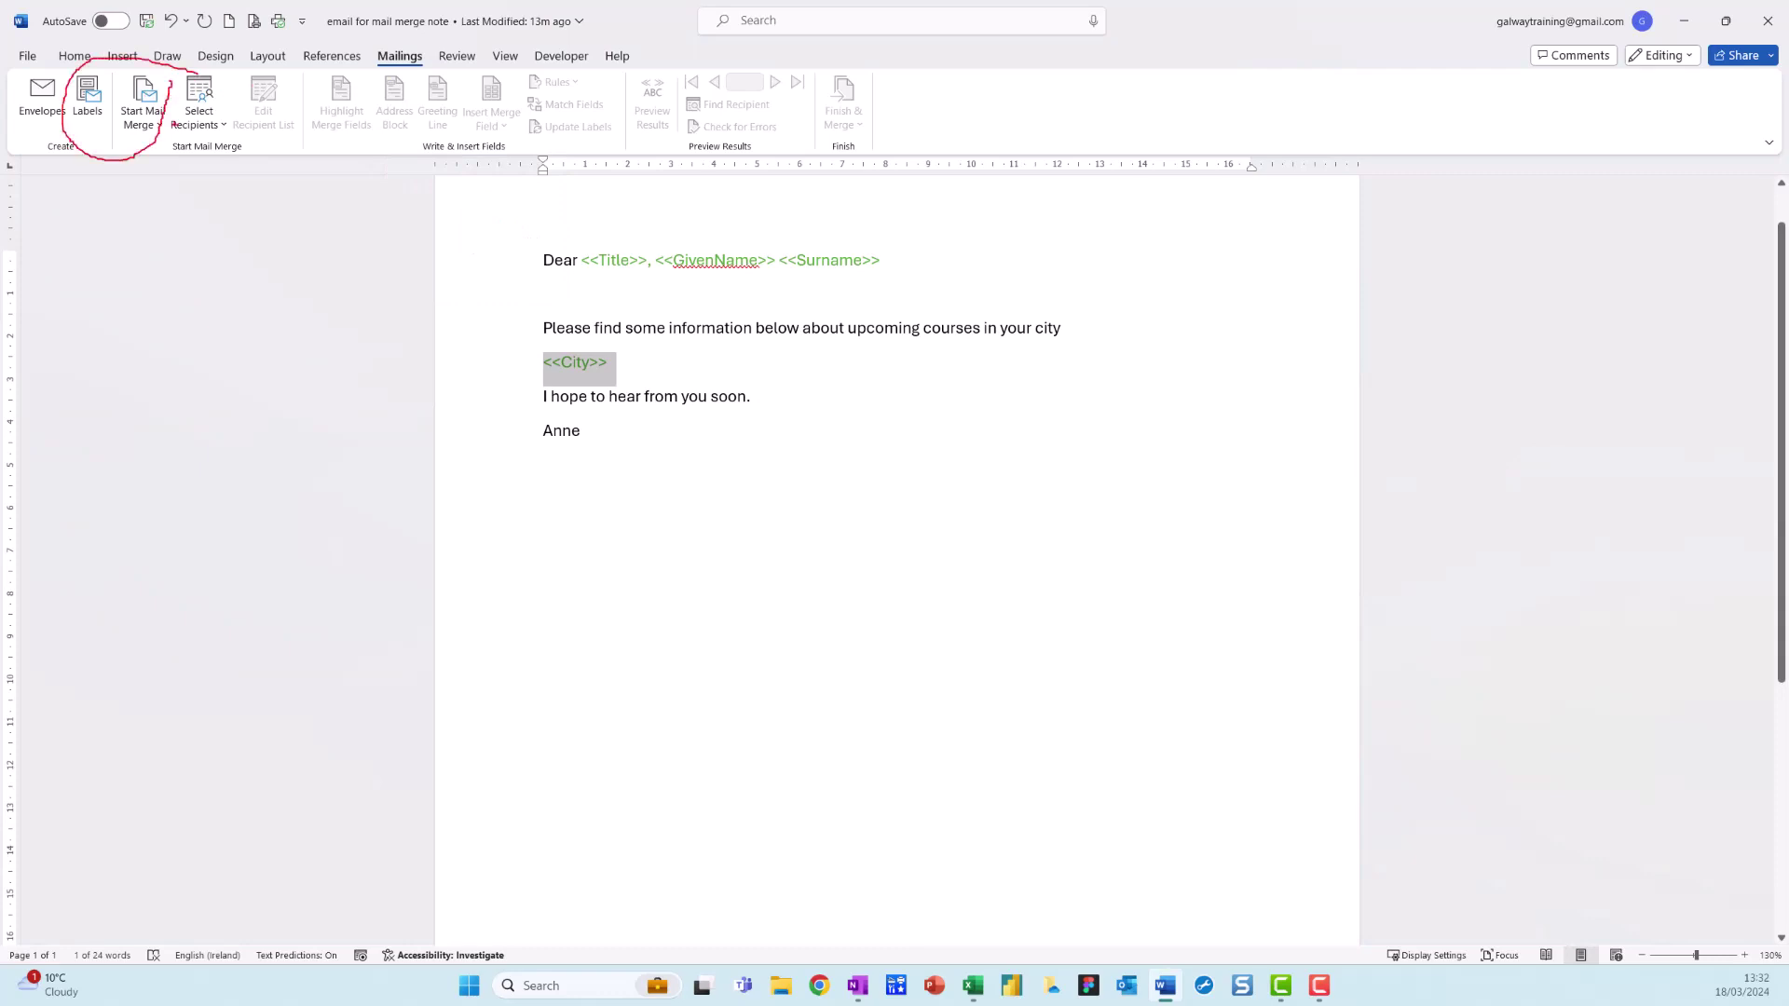
pyautogui.click(150, 128)
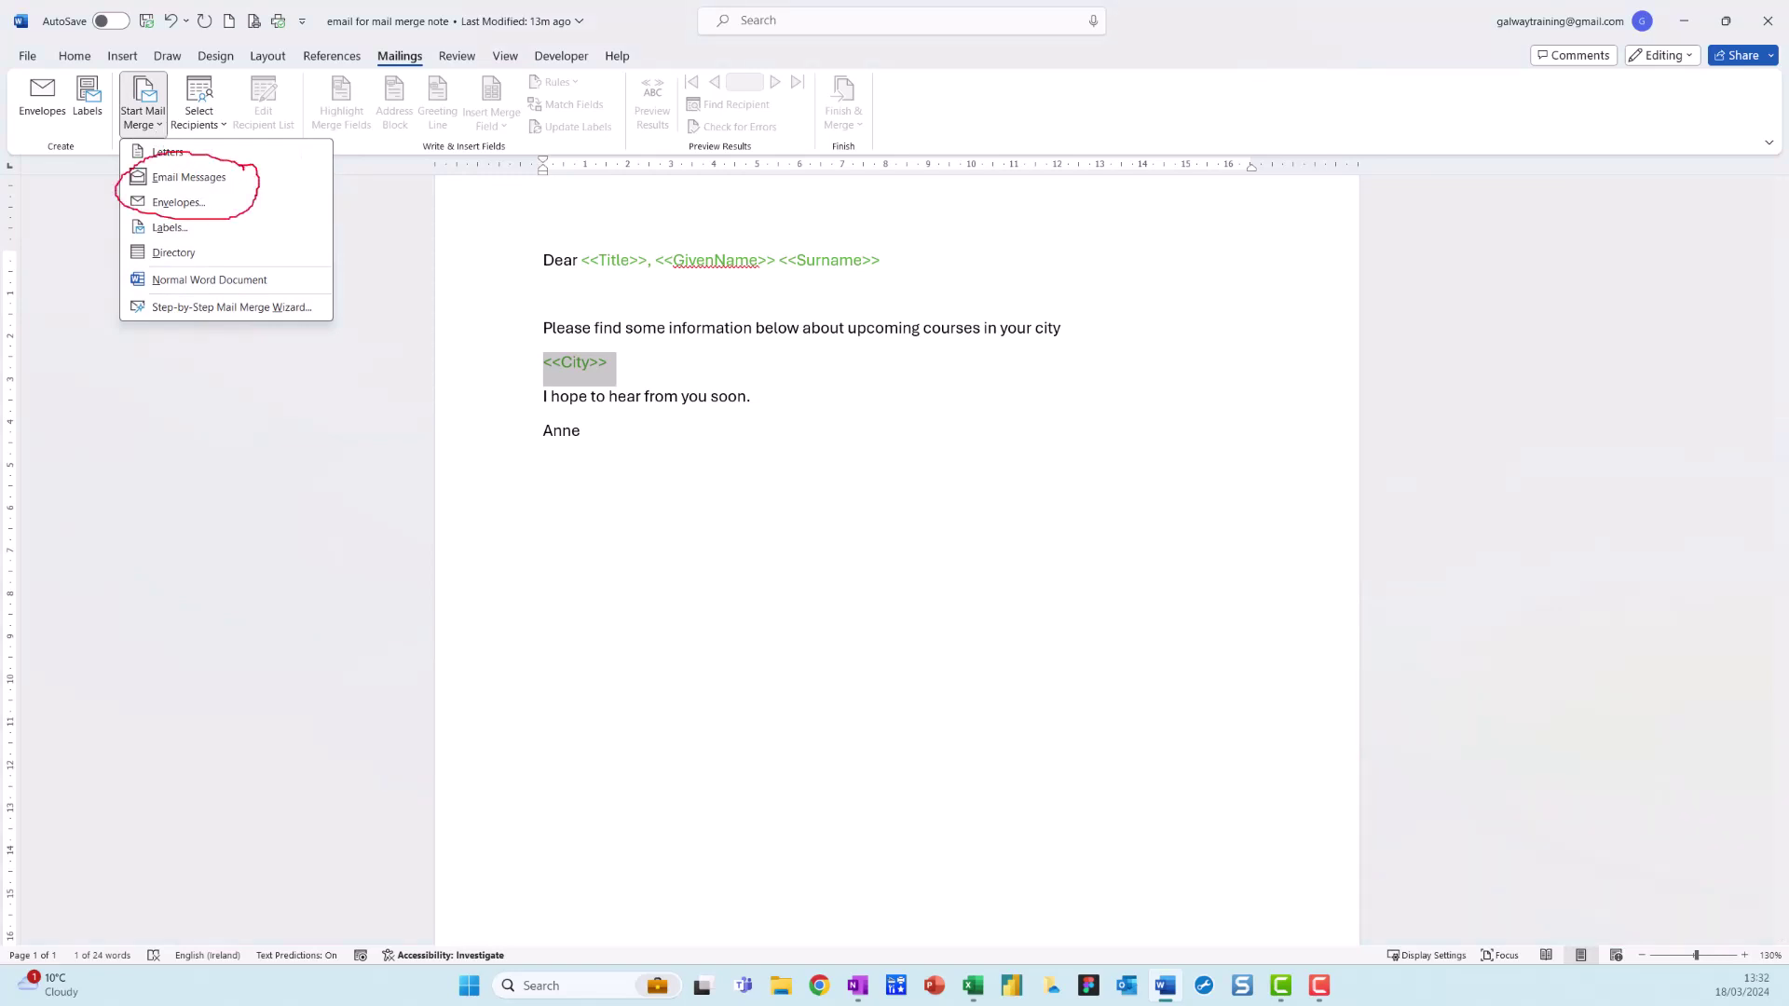
pyautogui.click(233, 149)
pyautogui.click(147, 119)
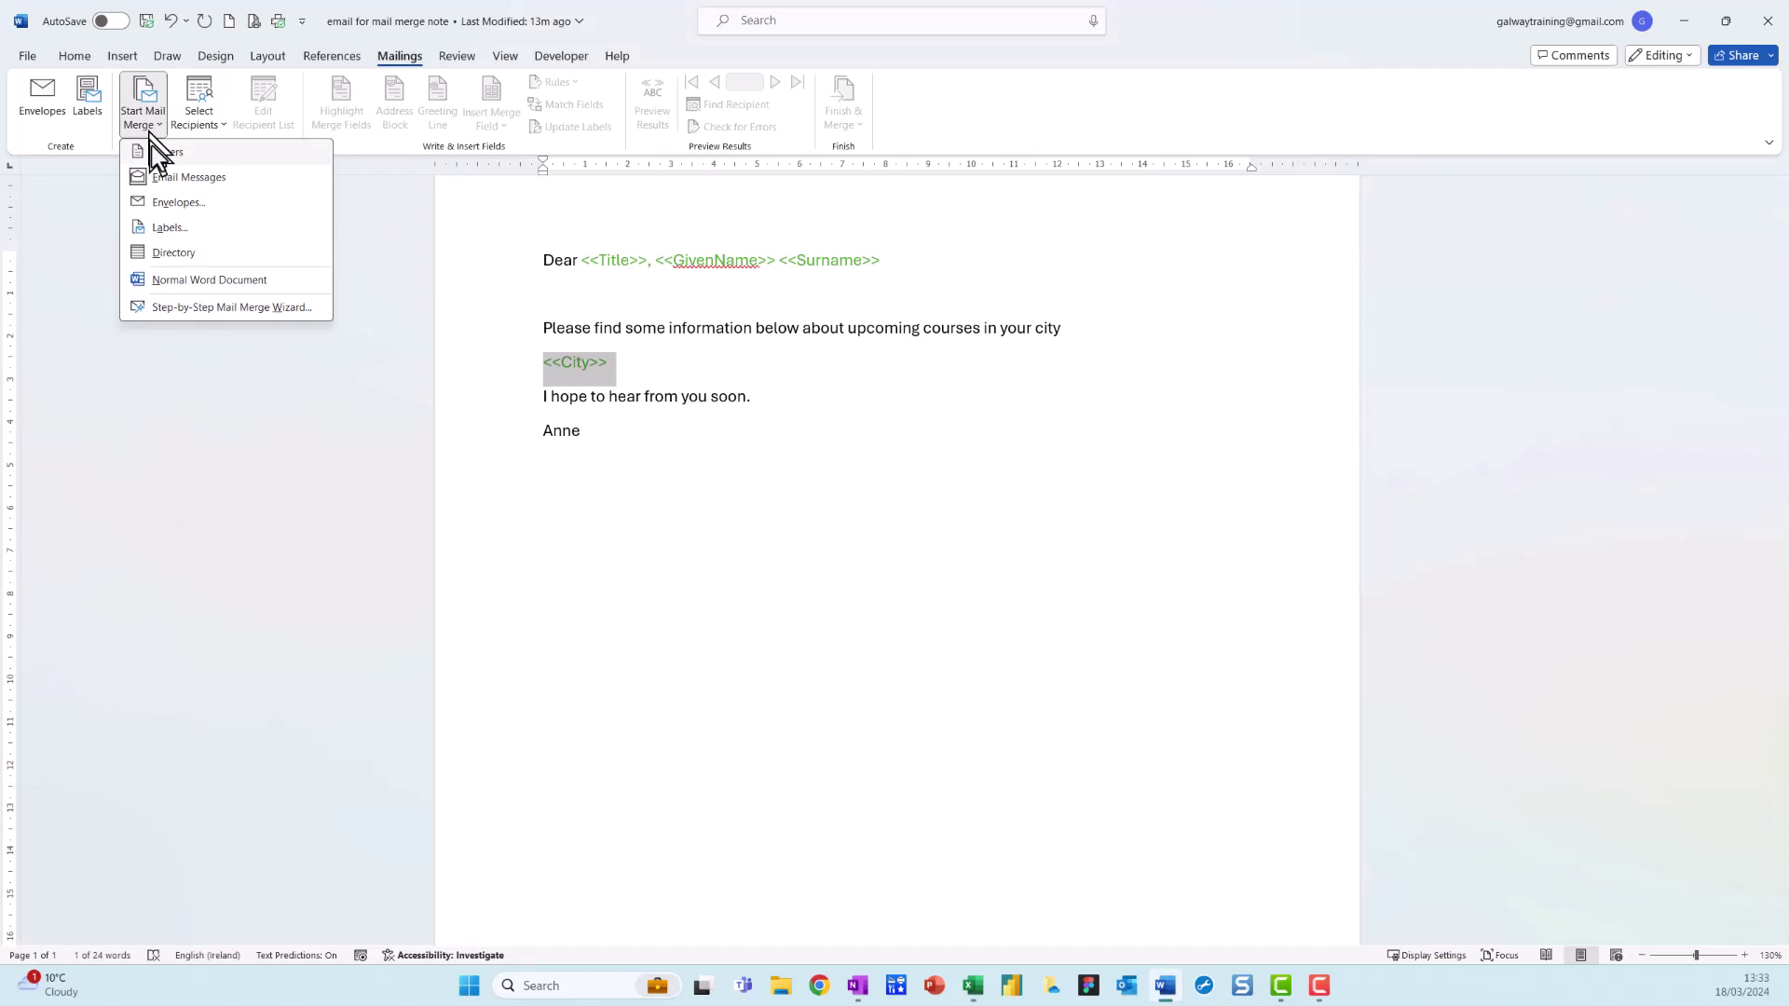
pyautogui.click(177, 177)
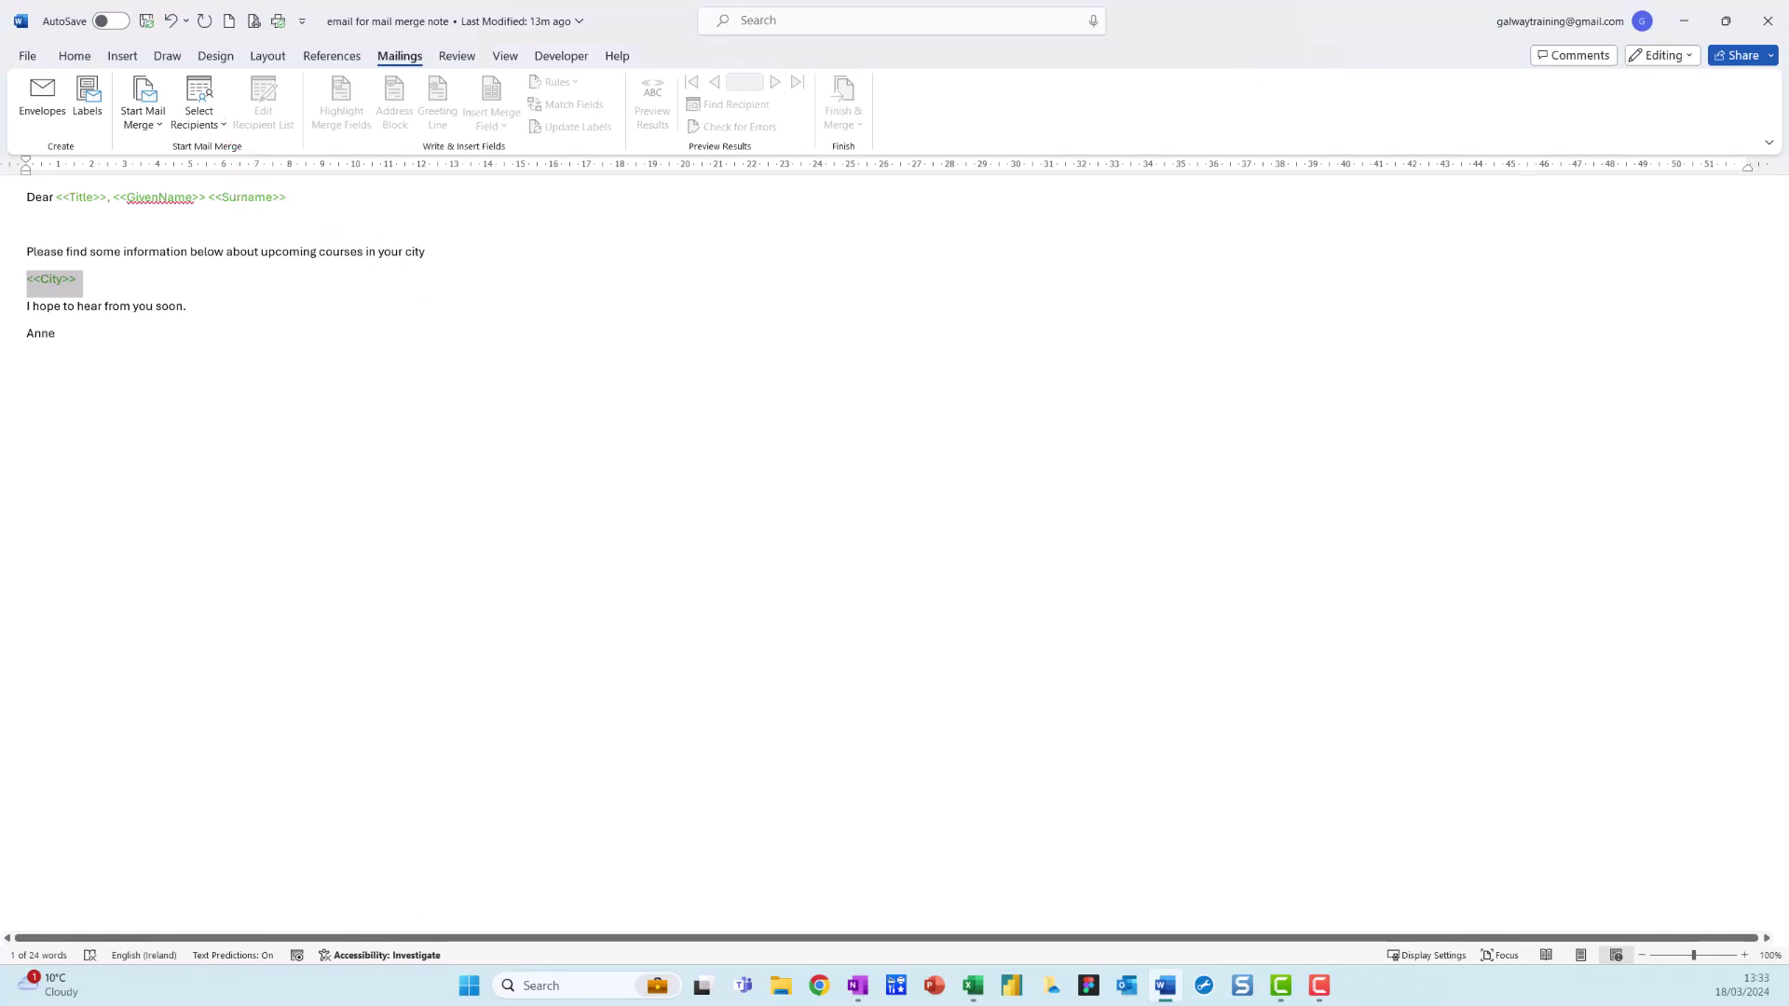
# Choose Select Recipients > Use an Existing List to bring up Select Data Source
pyautogui.moveTo(228, 87)
pyautogui.mouseDown()
pyautogui.moveTo(182, 54)
pyautogui.moveTo(154, 149)
pyautogui.moveTo(235, 105)
pyautogui.mouseUp()
pyautogui.click(218, 126)
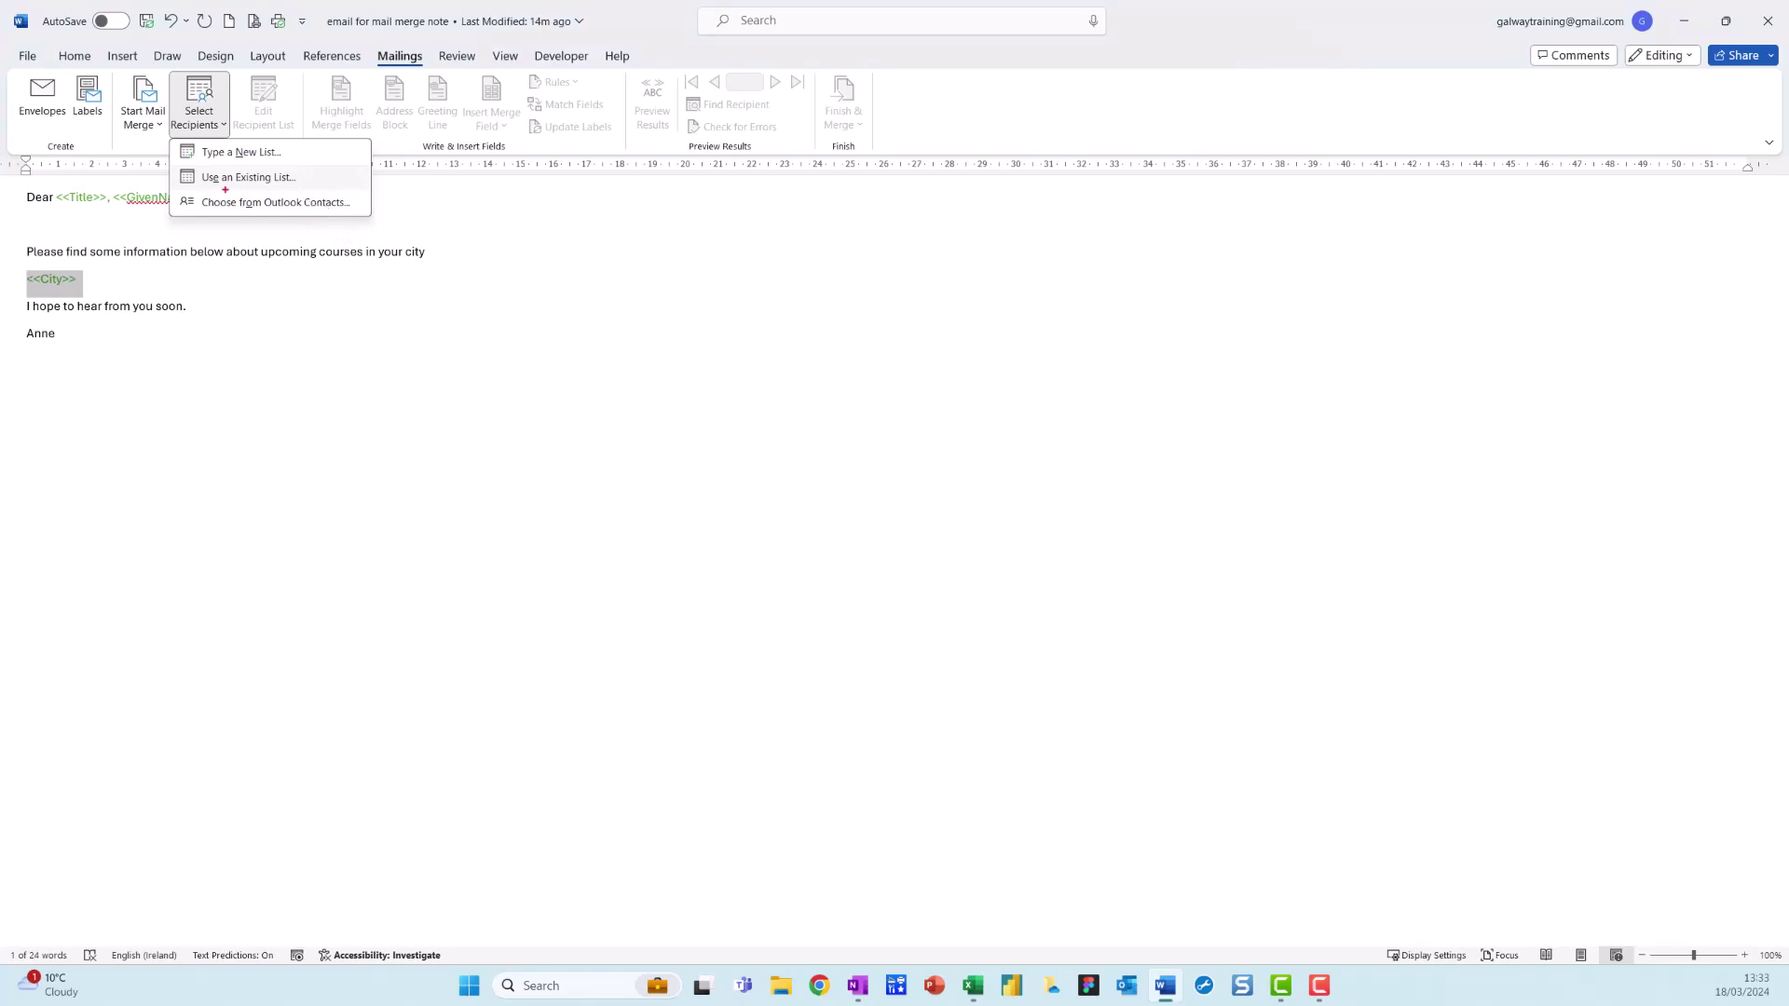
pyautogui.moveTo(175, 167)
pyautogui.mouseDown()
pyautogui.moveTo(261, 197)
pyautogui.moveTo(326, 176)
pyautogui.moveTo(184, 165)
pyautogui.mouseUp()
pyautogui.press('Escape')
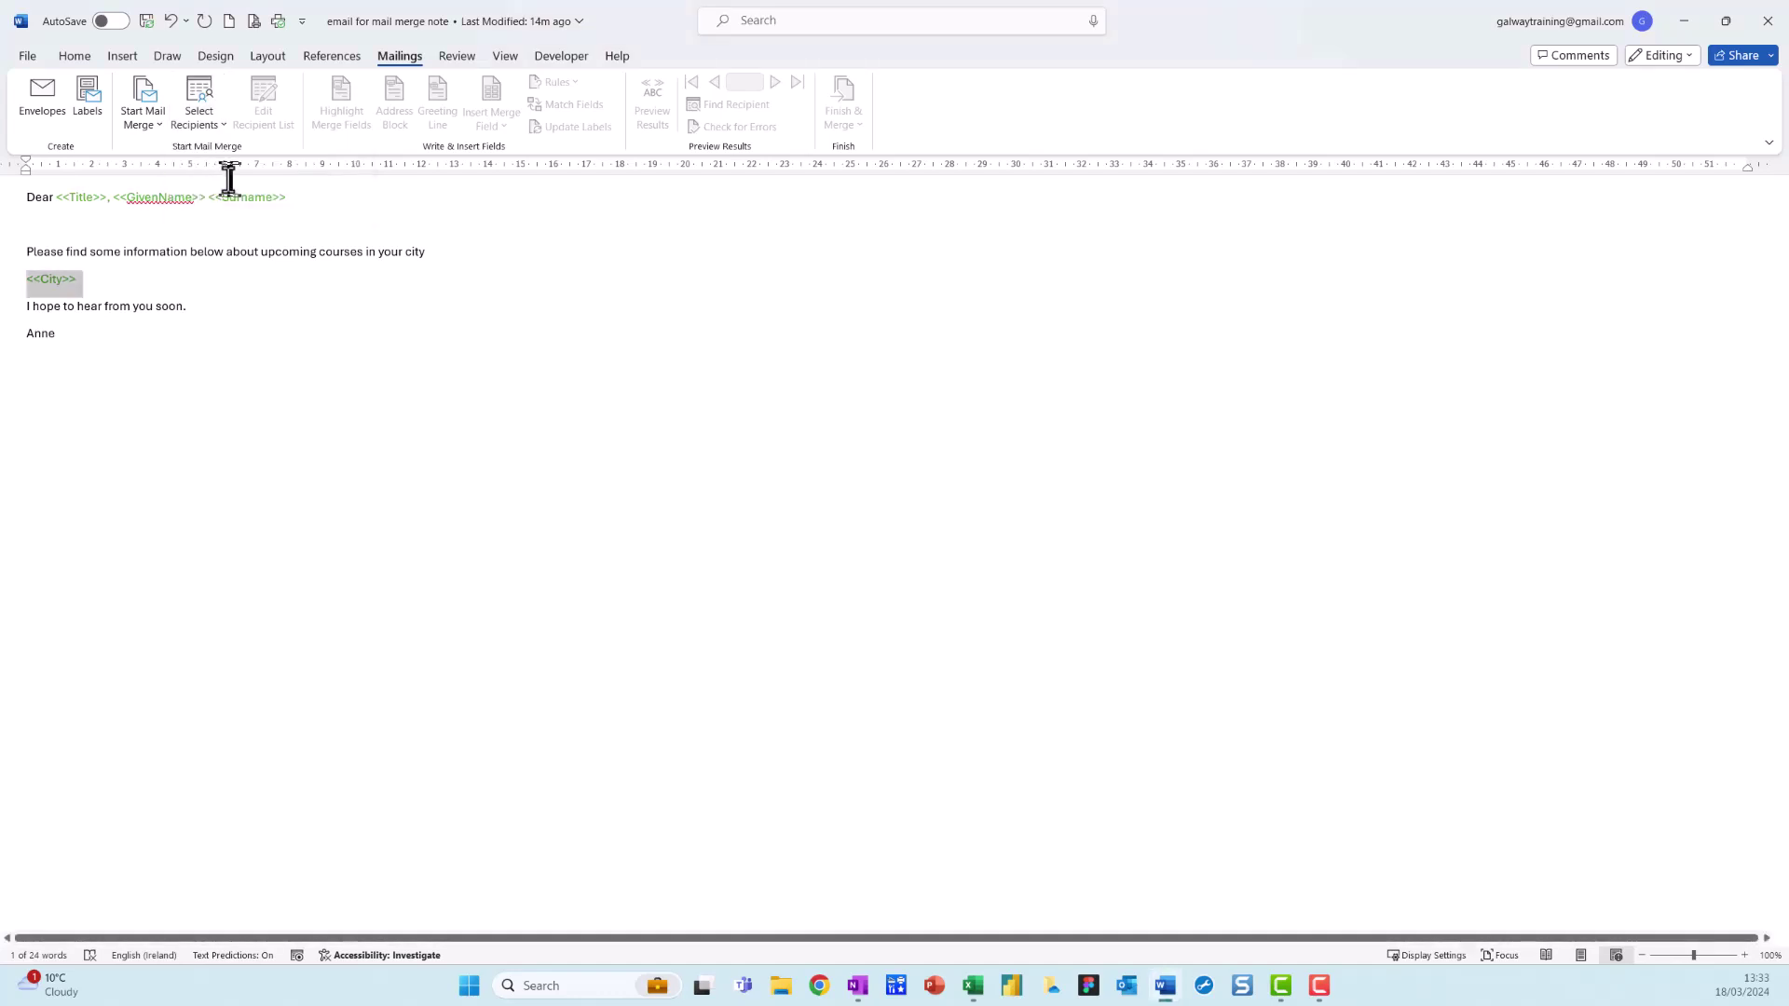
pyautogui.click(217, 124)
pyautogui.click(267, 180)
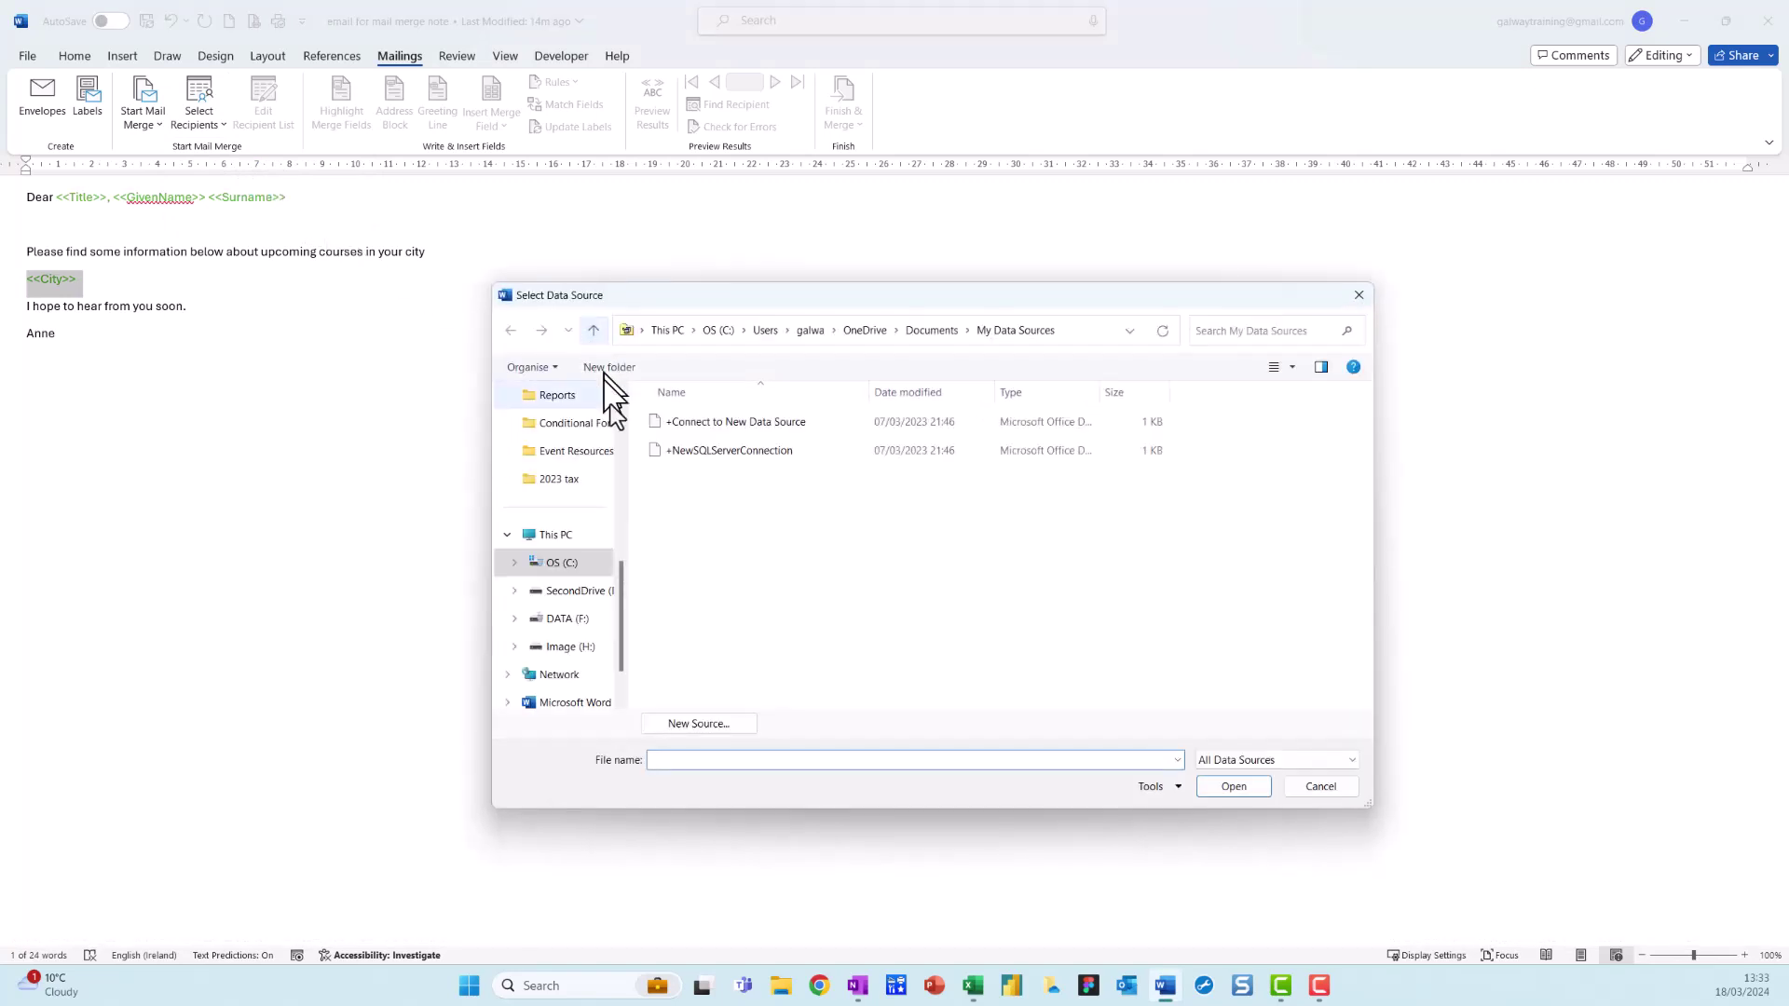
# Load 'list of names for email mail merge' from the Website folder, accepting its encoding
pyautogui.moveTo(614, 575); pyautogui.dragTo(614, 487)
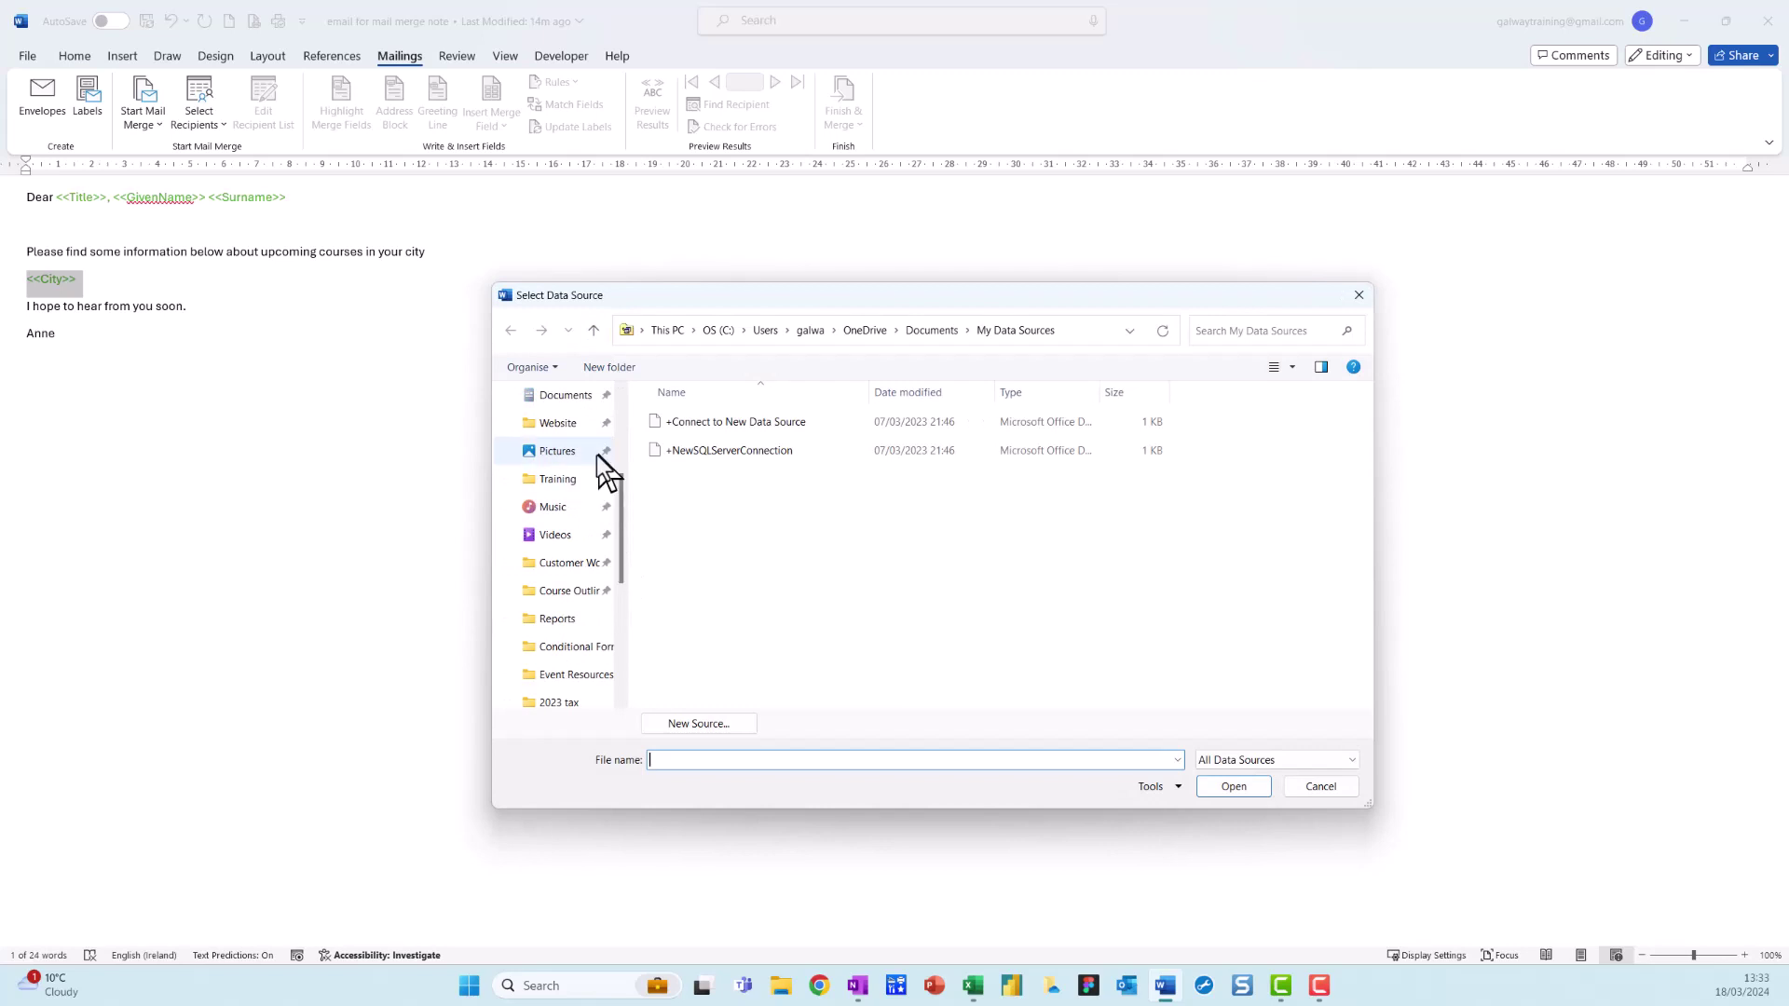
pyautogui.click(563, 423)
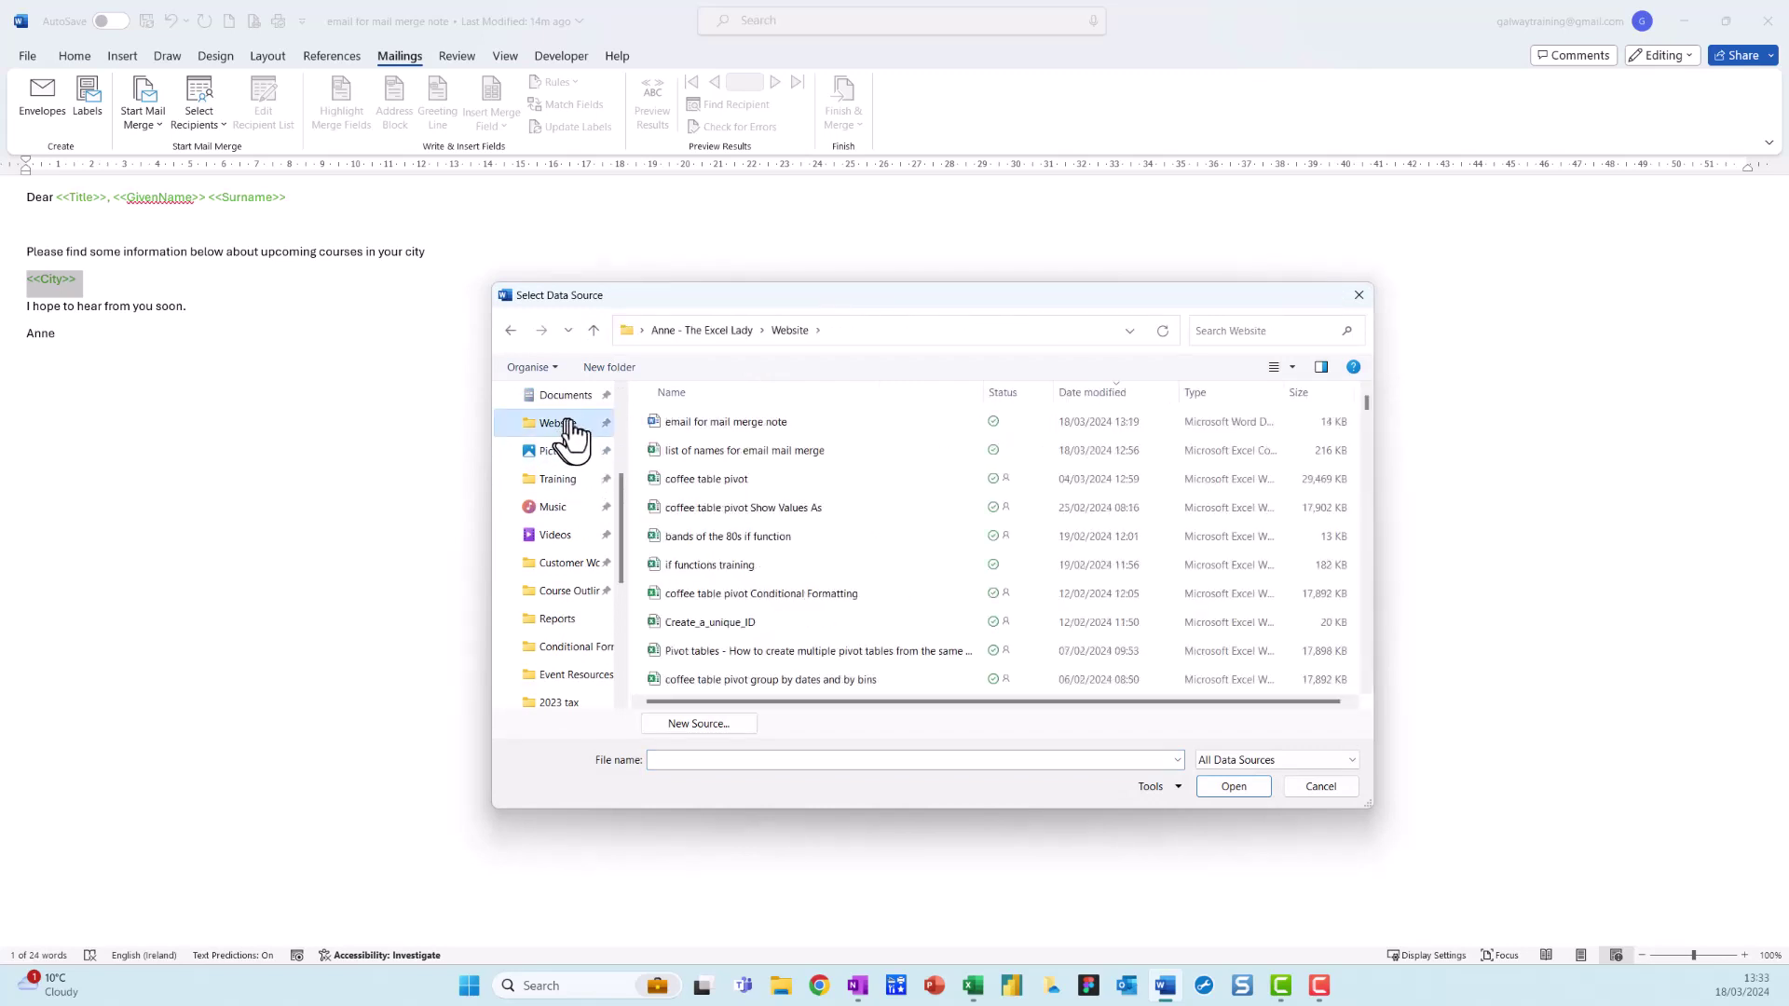
pyautogui.click(698, 447)
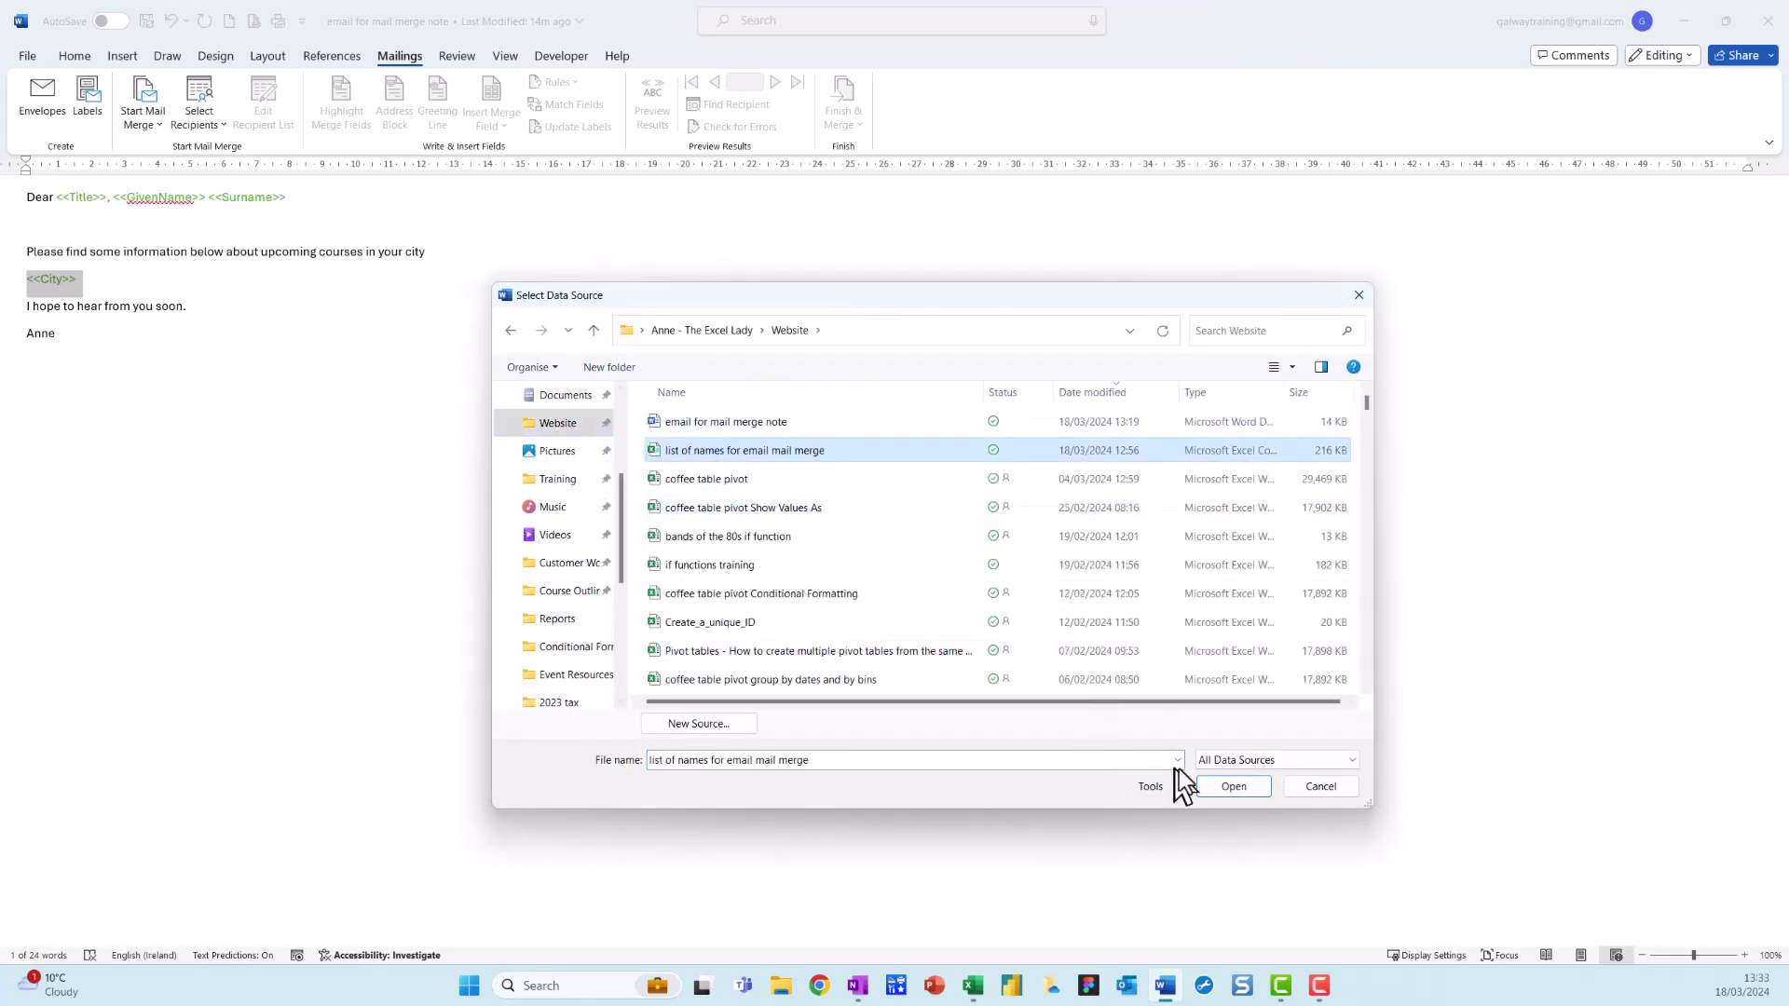
pyautogui.click(1234, 787)
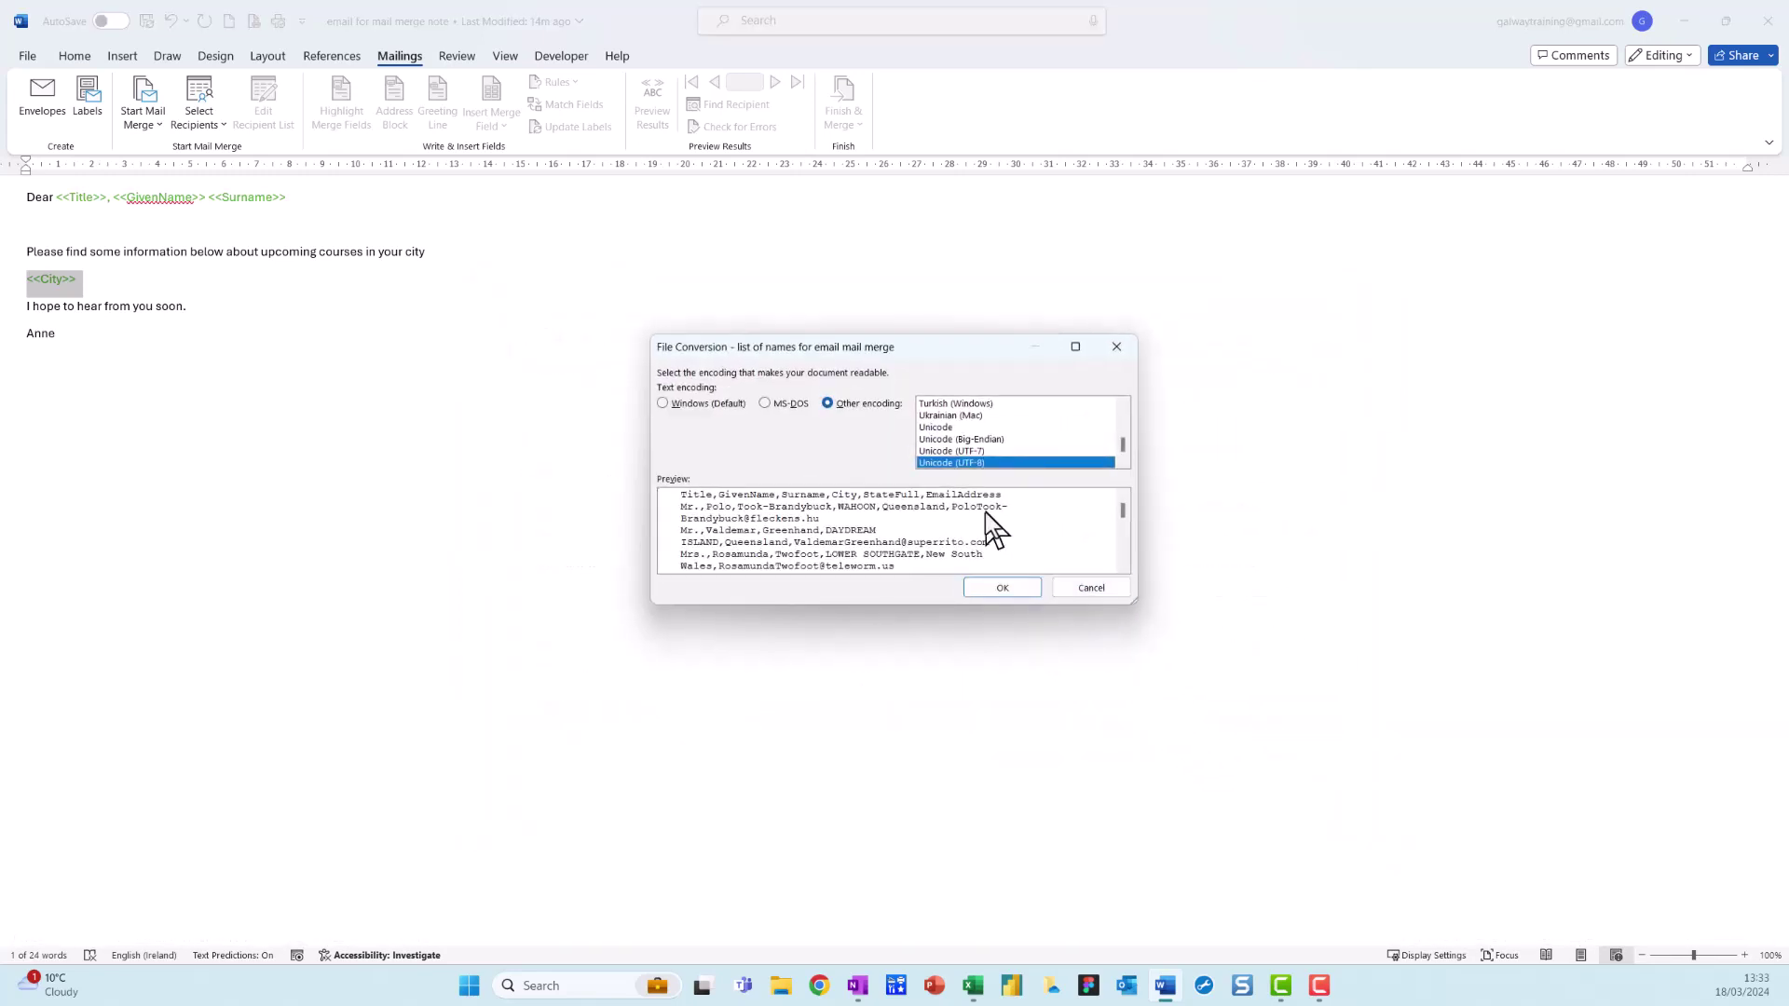
pyautogui.click(1003, 589)
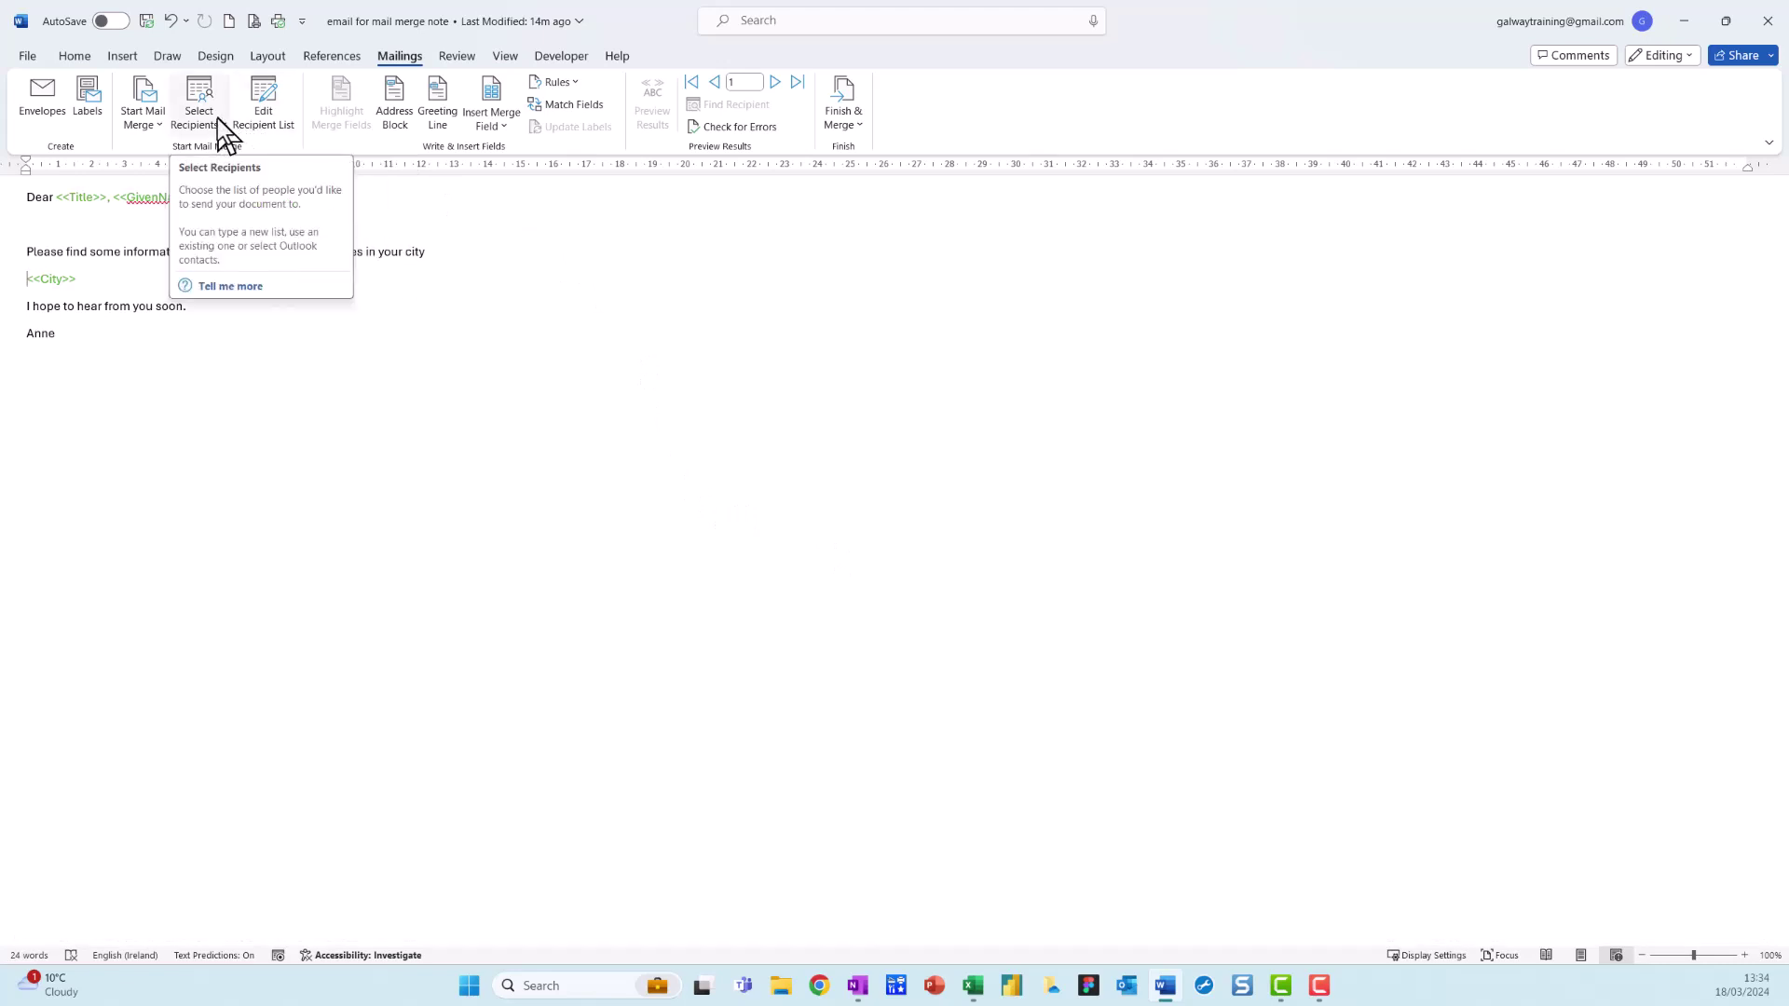
# Open Edit Recipient List and let the contact records finish loading
pyautogui.click(217, 119)
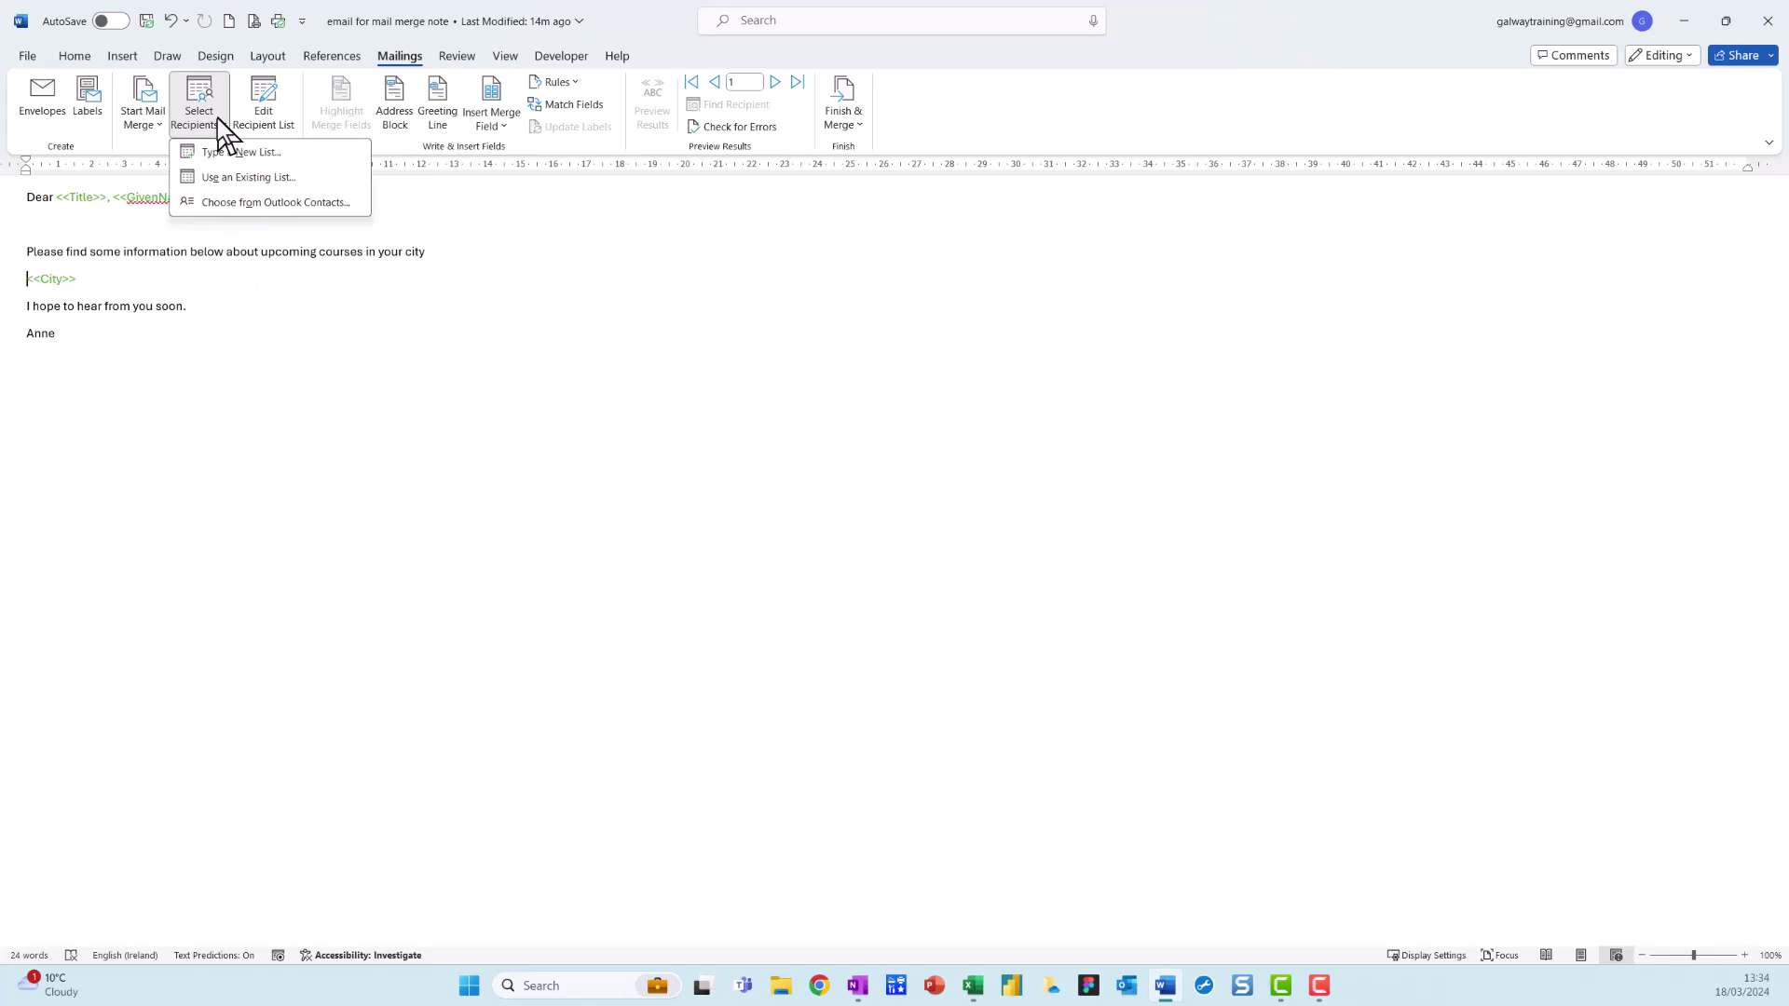
pyautogui.click(217, 119)
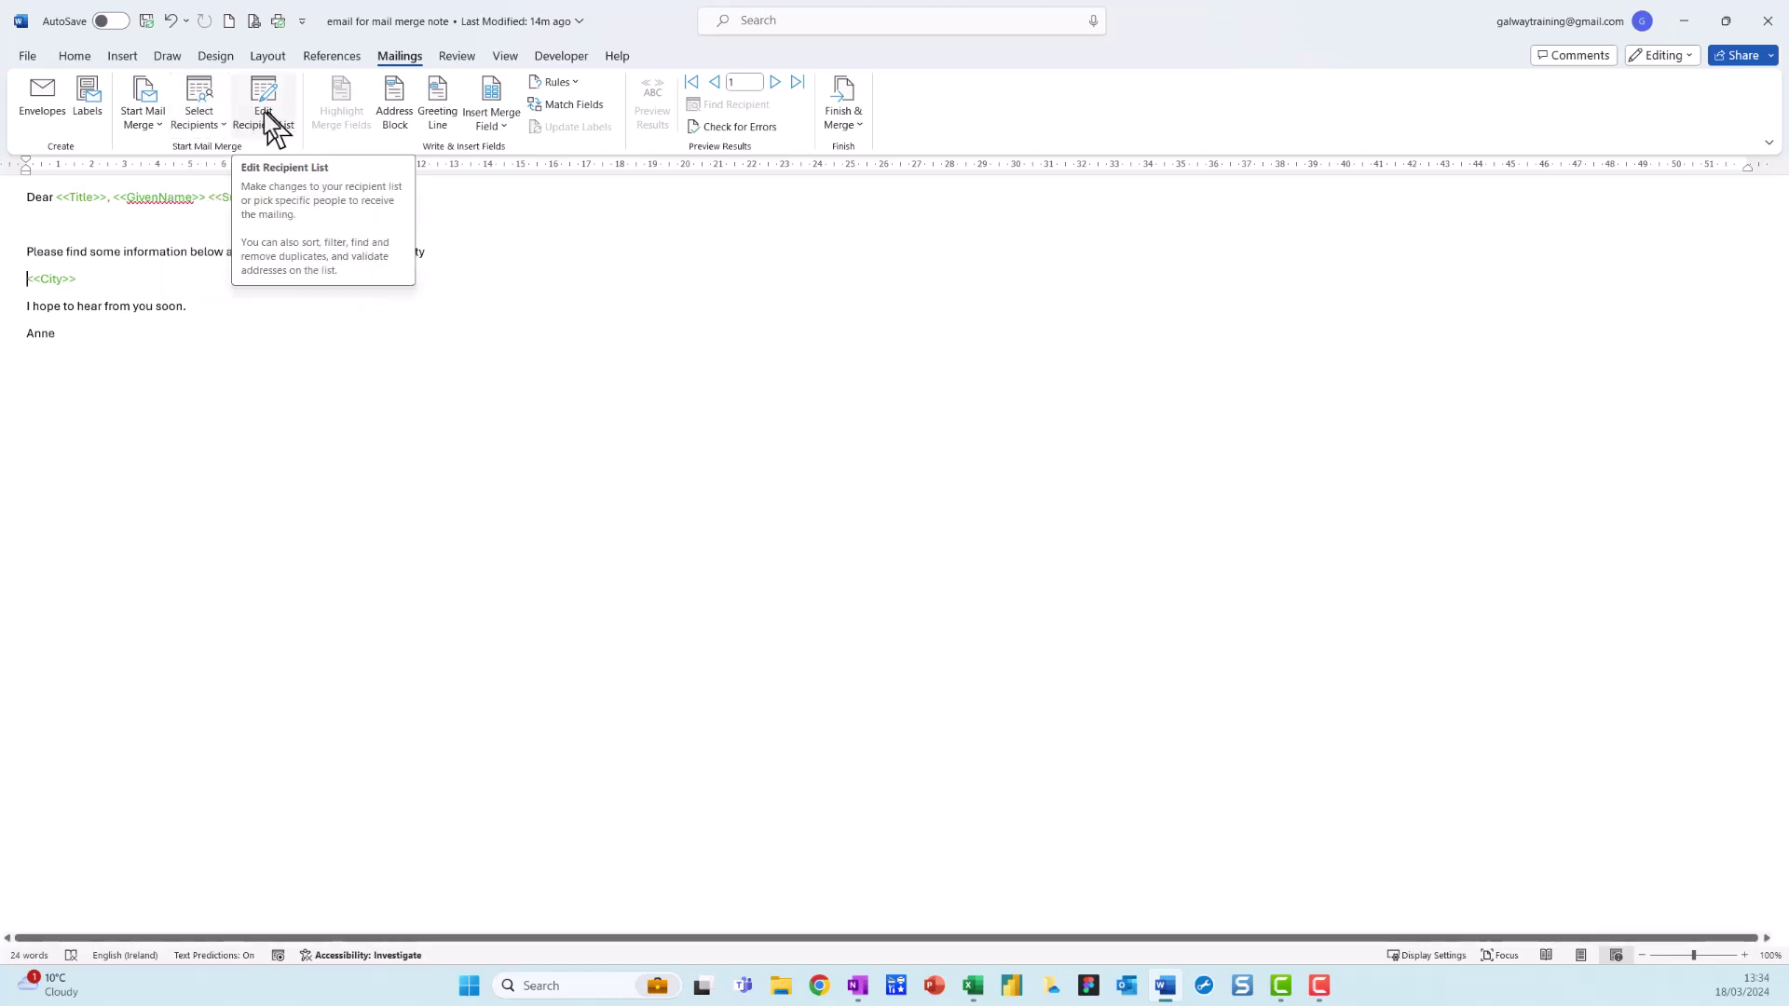
pyautogui.click(266, 113)
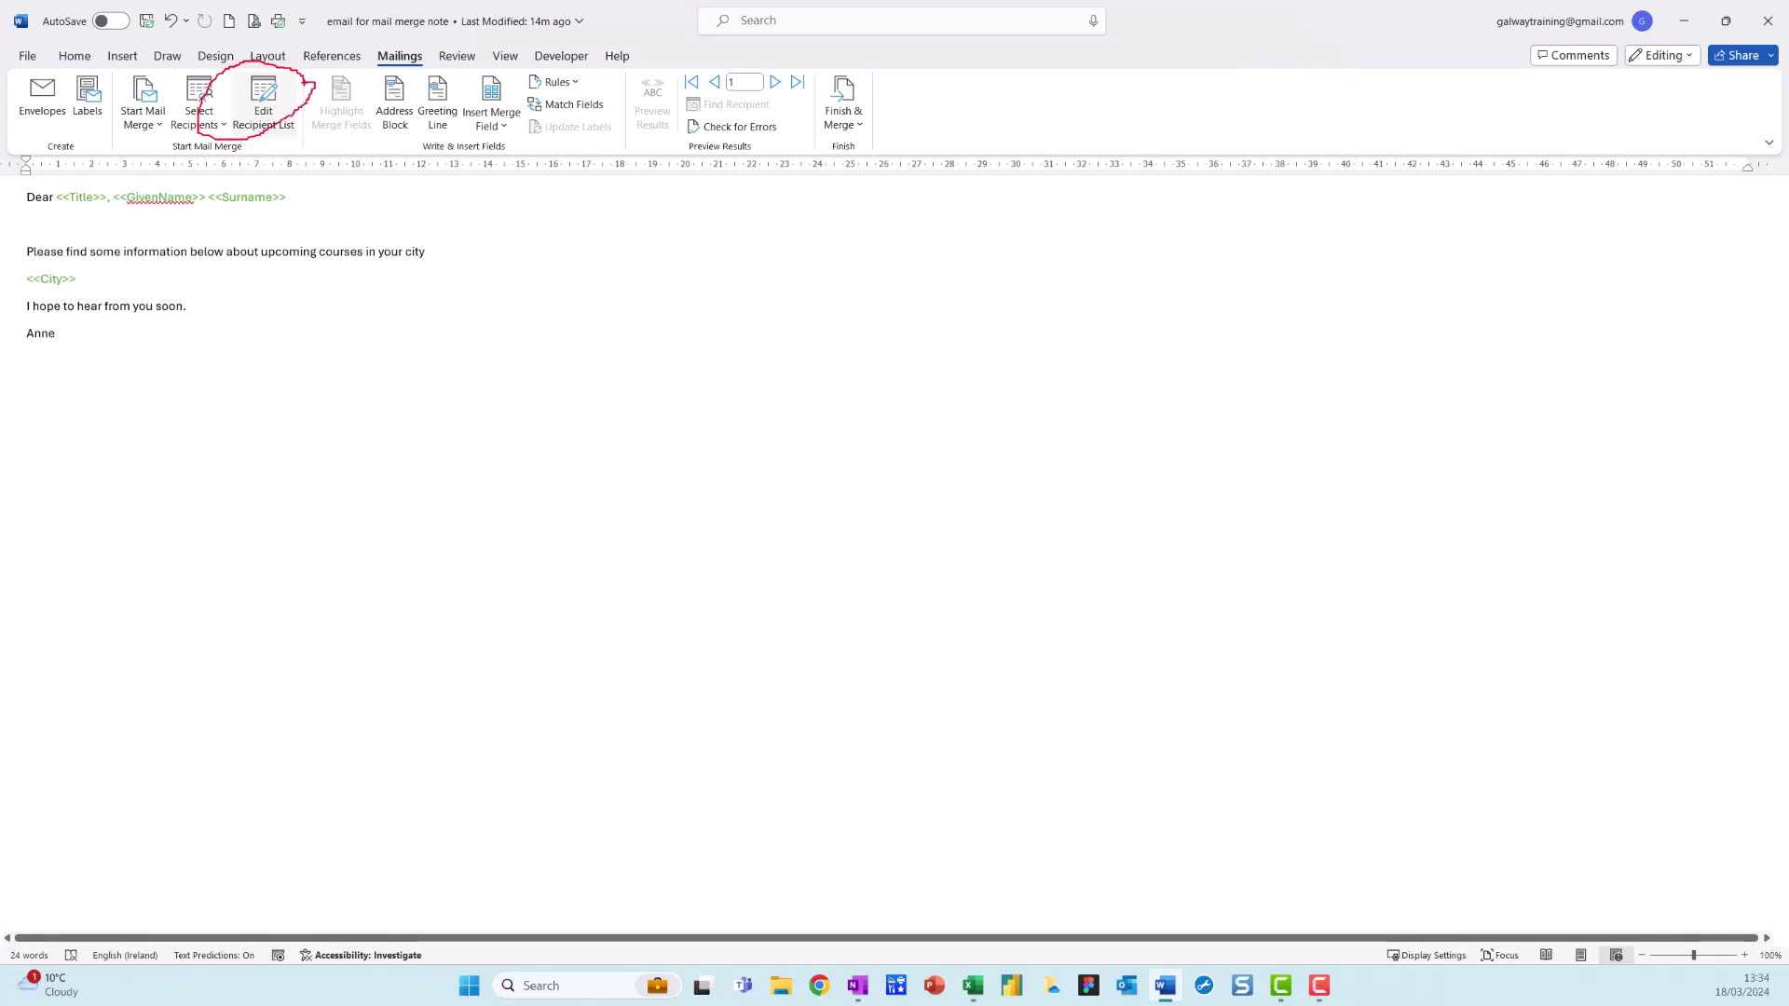
pyautogui.click(278, 112)
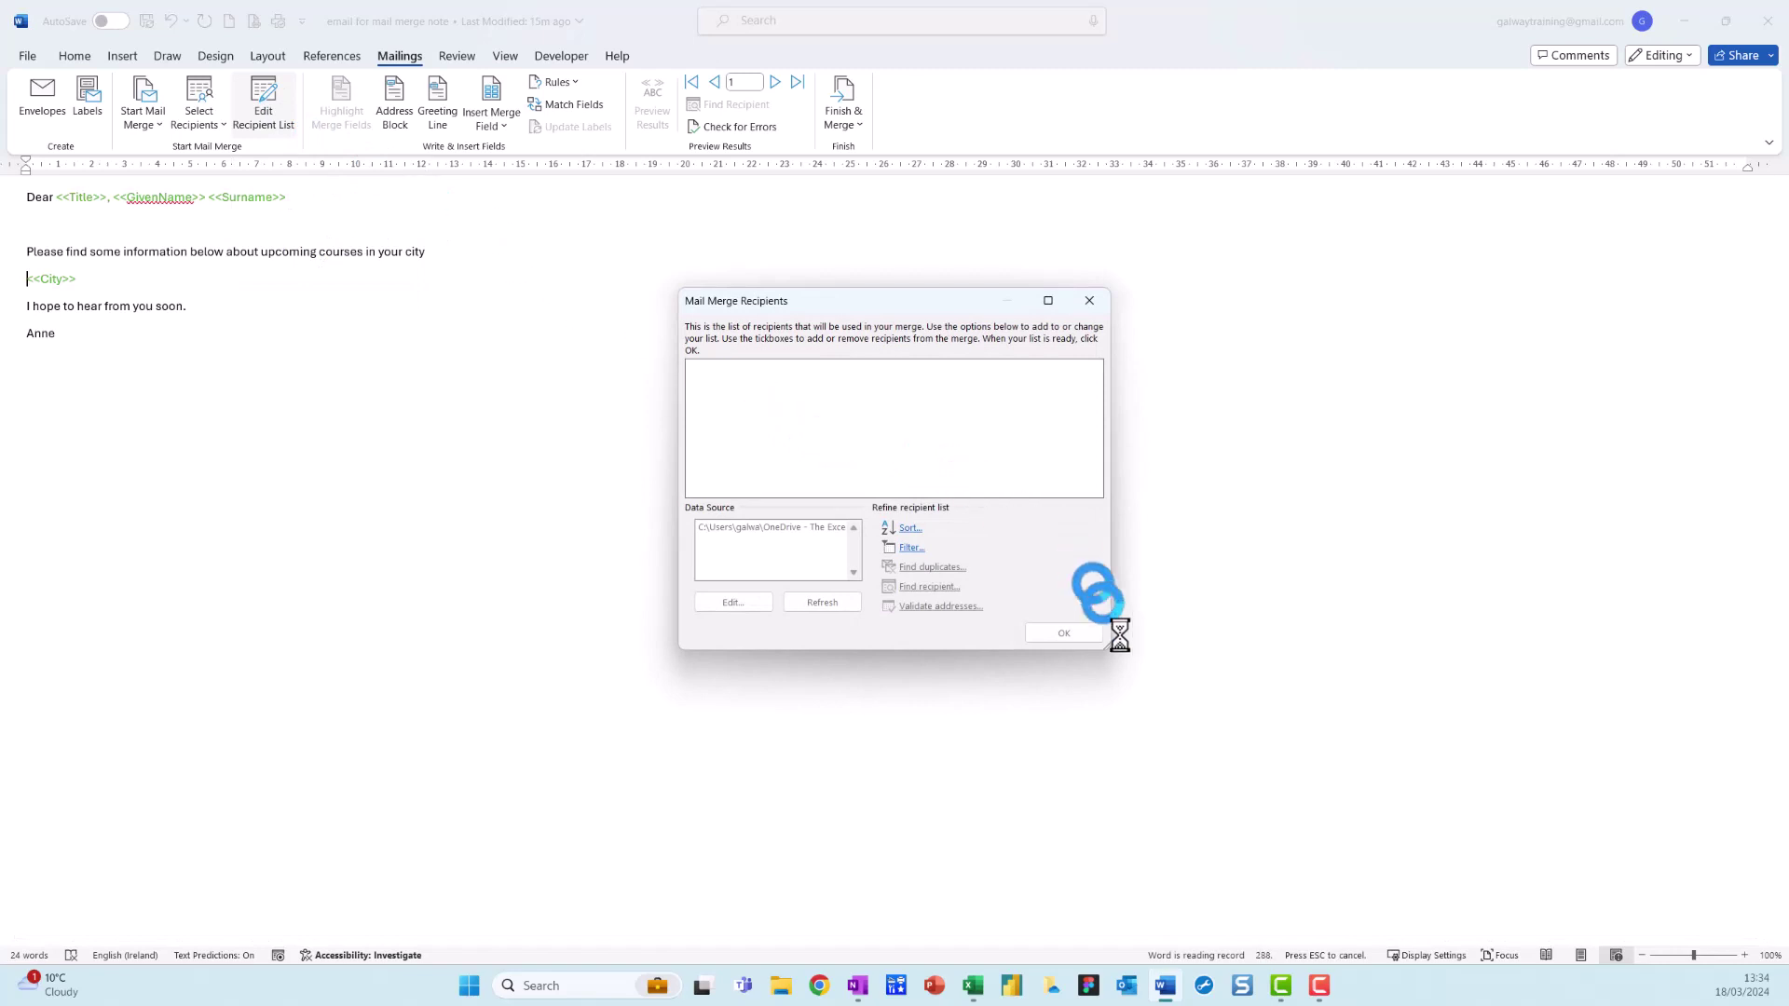
pyautogui.moveTo(1151, 698)
pyautogui.mouseDown()
pyautogui.moveTo(1257, 876)
pyautogui.moveTo(1114, 926)
pyautogui.moveTo(1319, 884)
pyautogui.moveTo(1274, 879)
pyautogui.mouseUp()
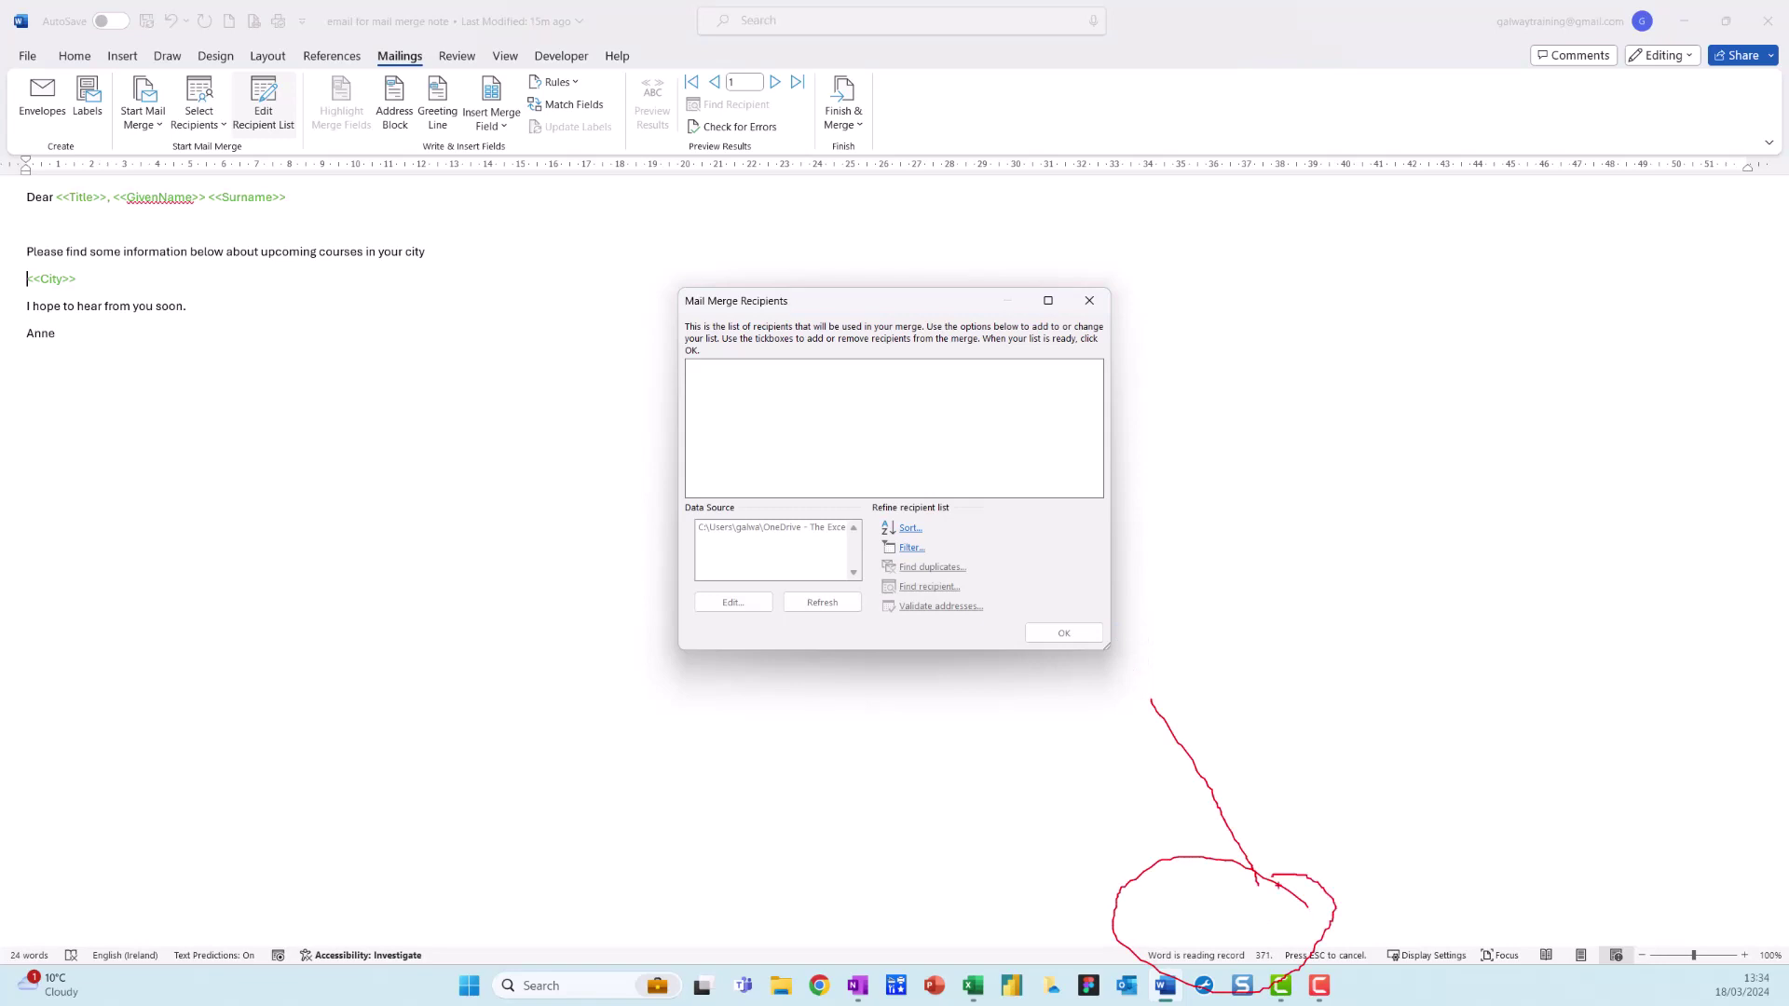
pyautogui.press('Escape')
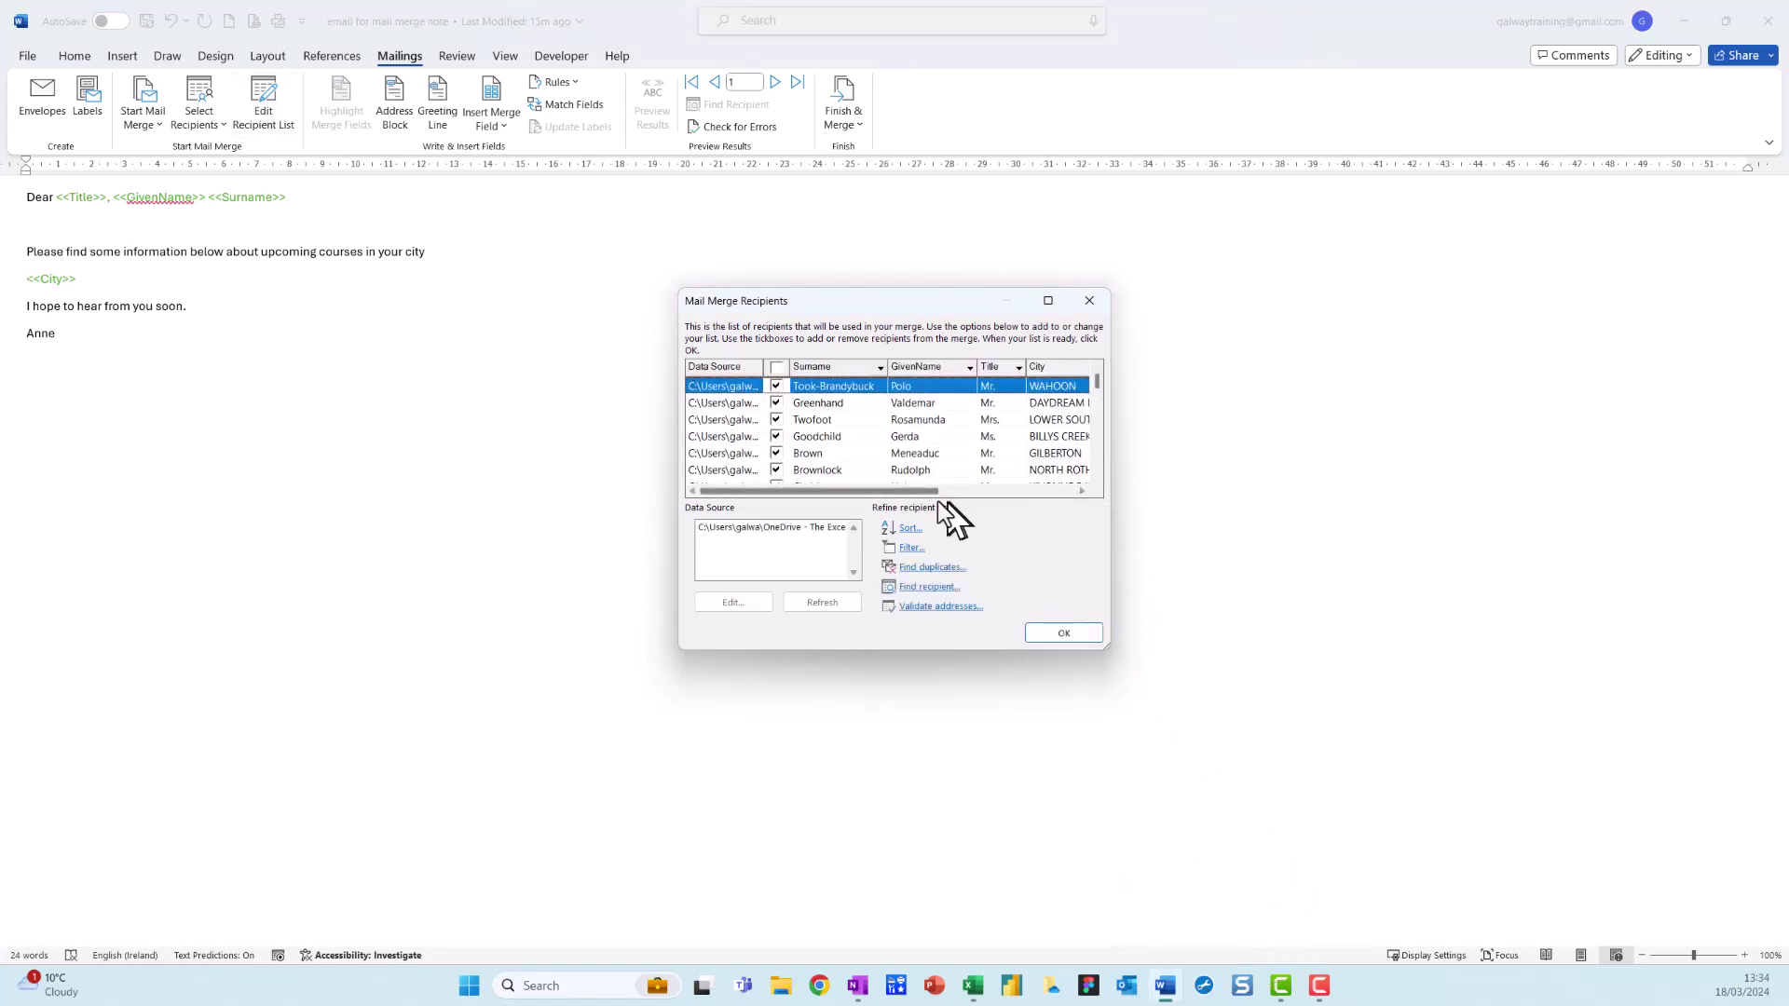
# Inspect the StateFull filter options, then accept the recipient list with all contacts
pyautogui.moveTo(902, 492); pyautogui.dragTo(1055, 472)
pyautogui.click(1082, 369)
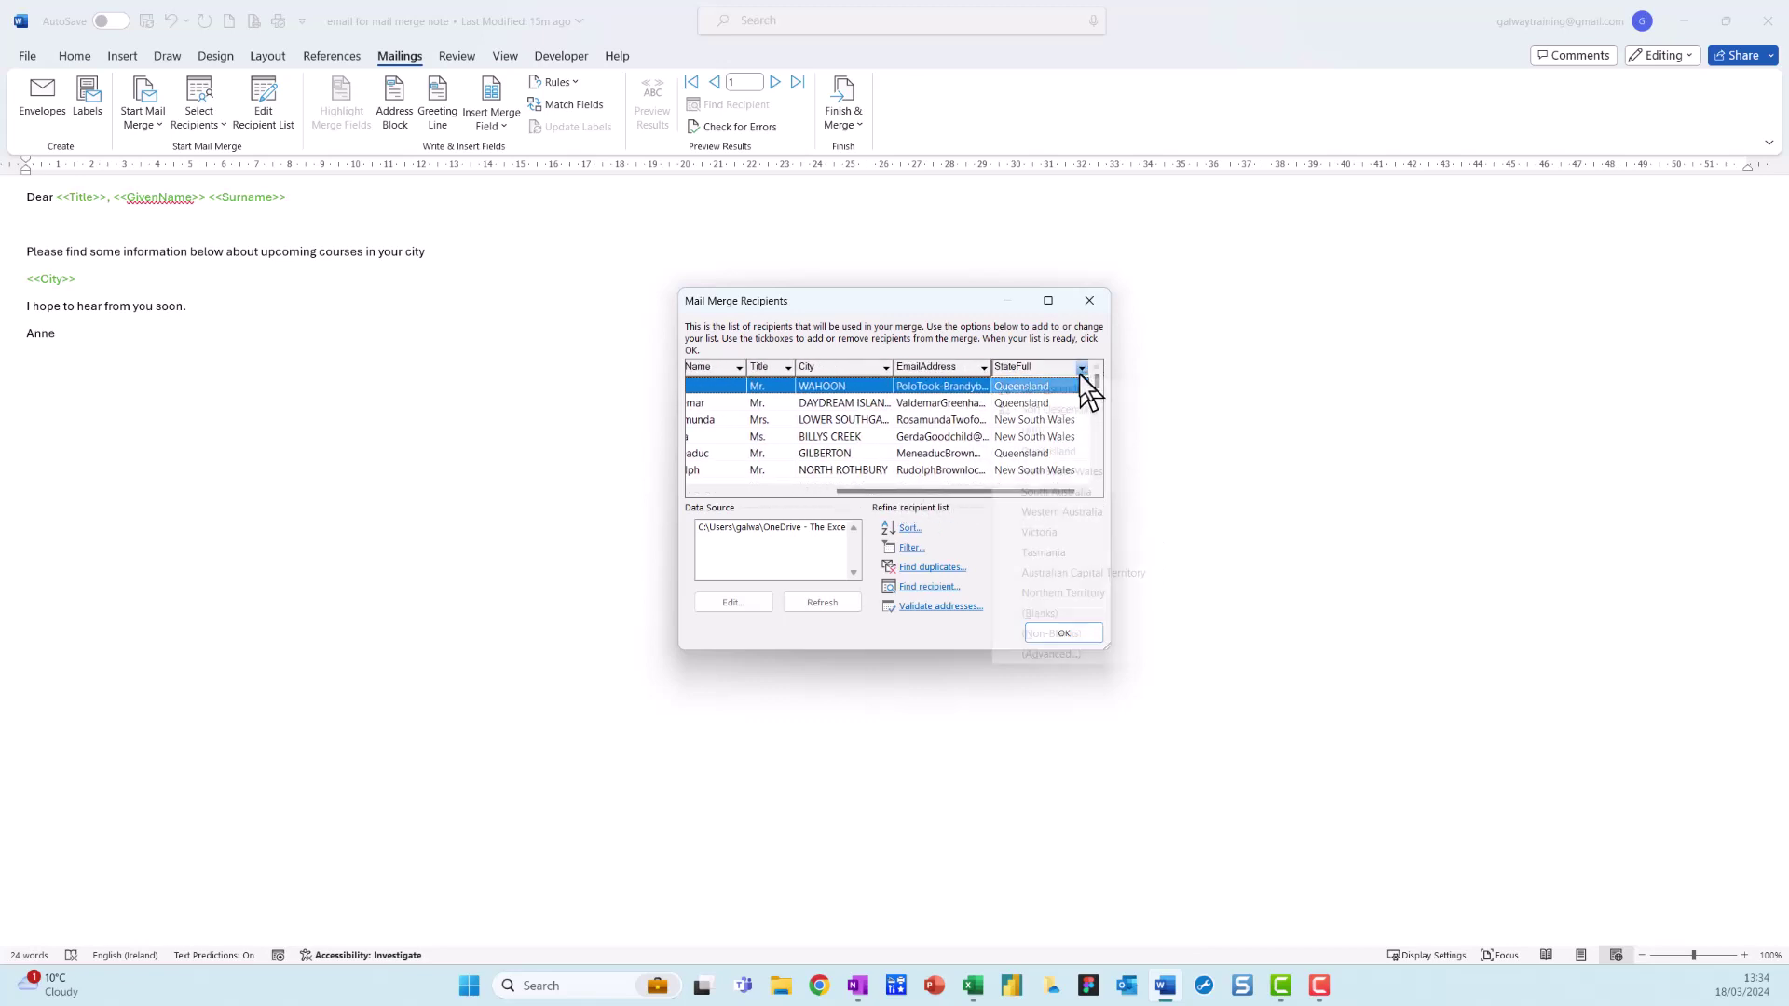
pyautogui.click(1073, 469)
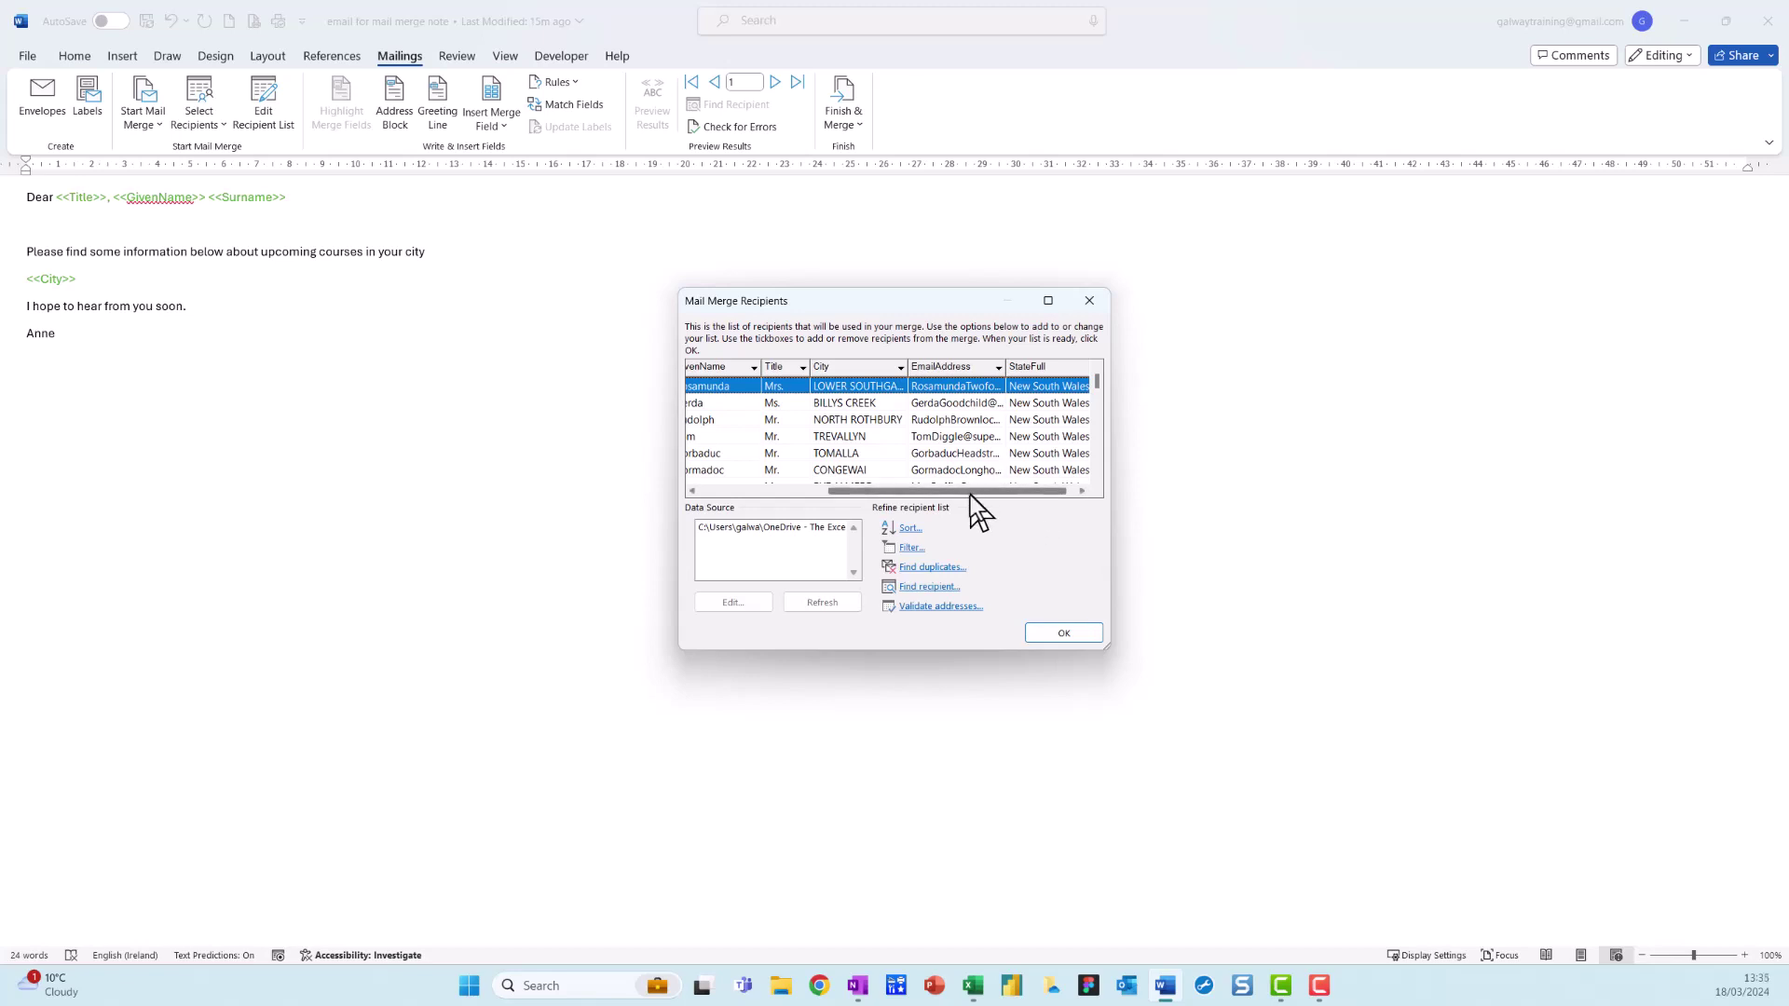
pyautogui.moveTo(970, 496); pyautogui.dragTo(1019, 494)
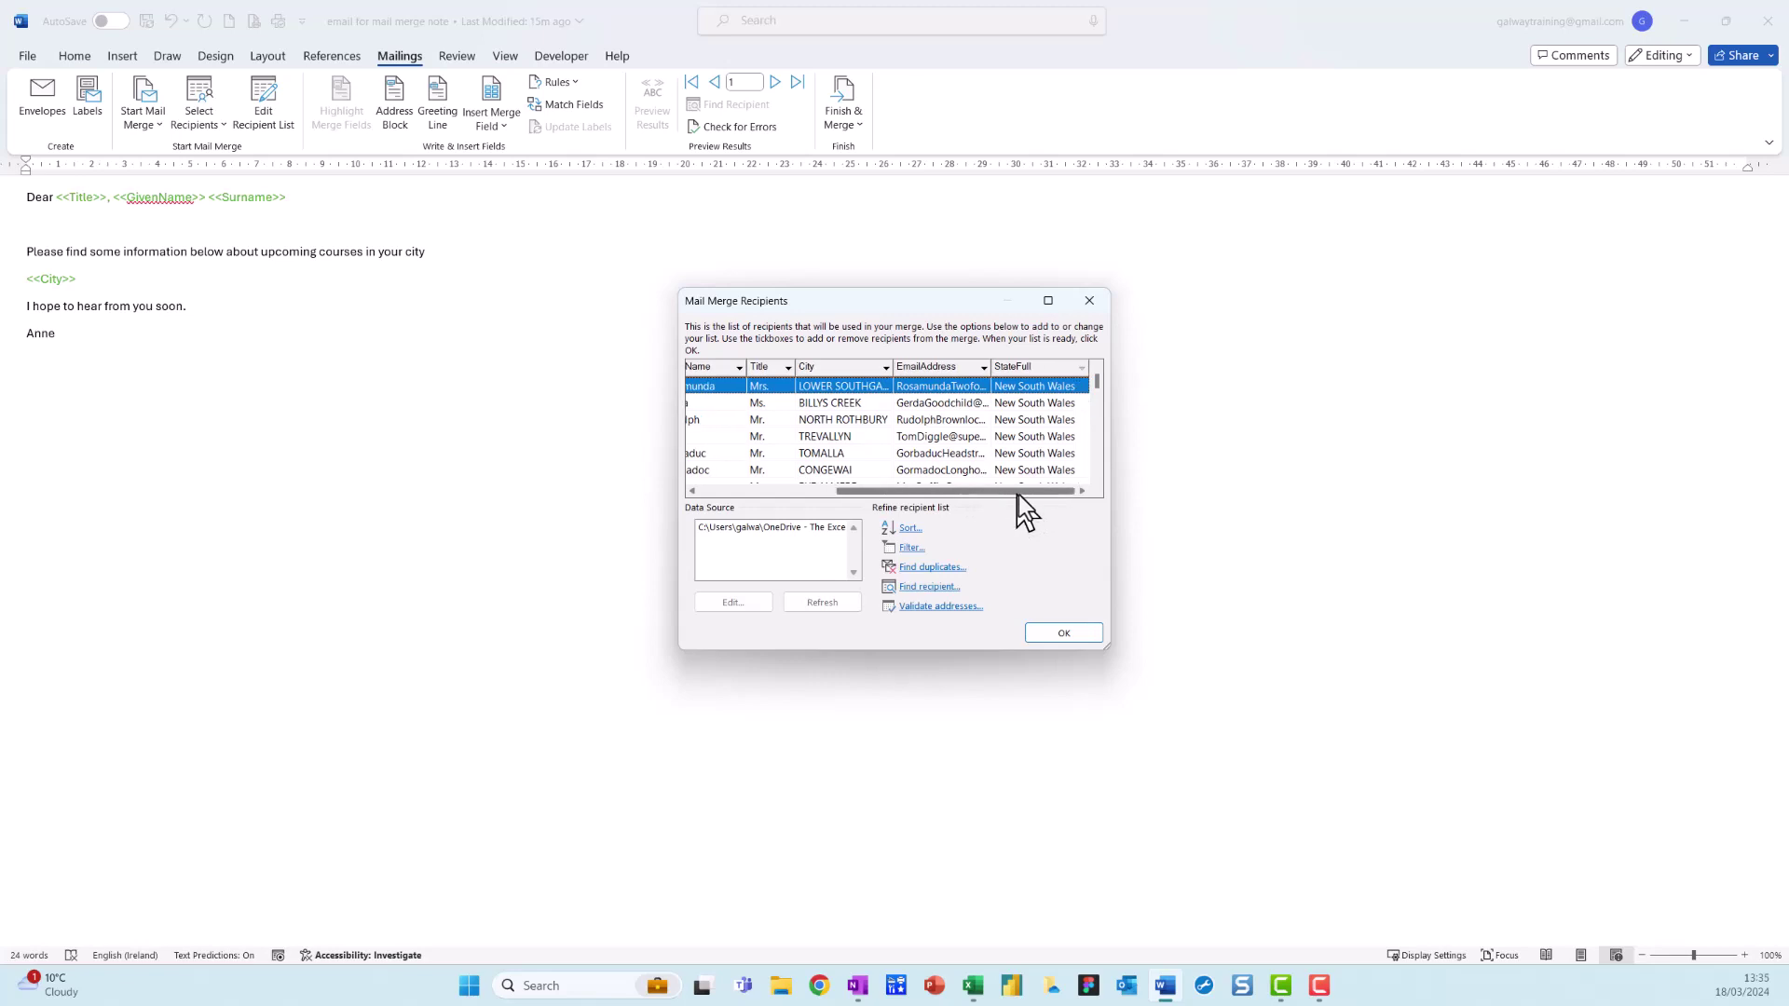
pyautogui.click(1082, 368)
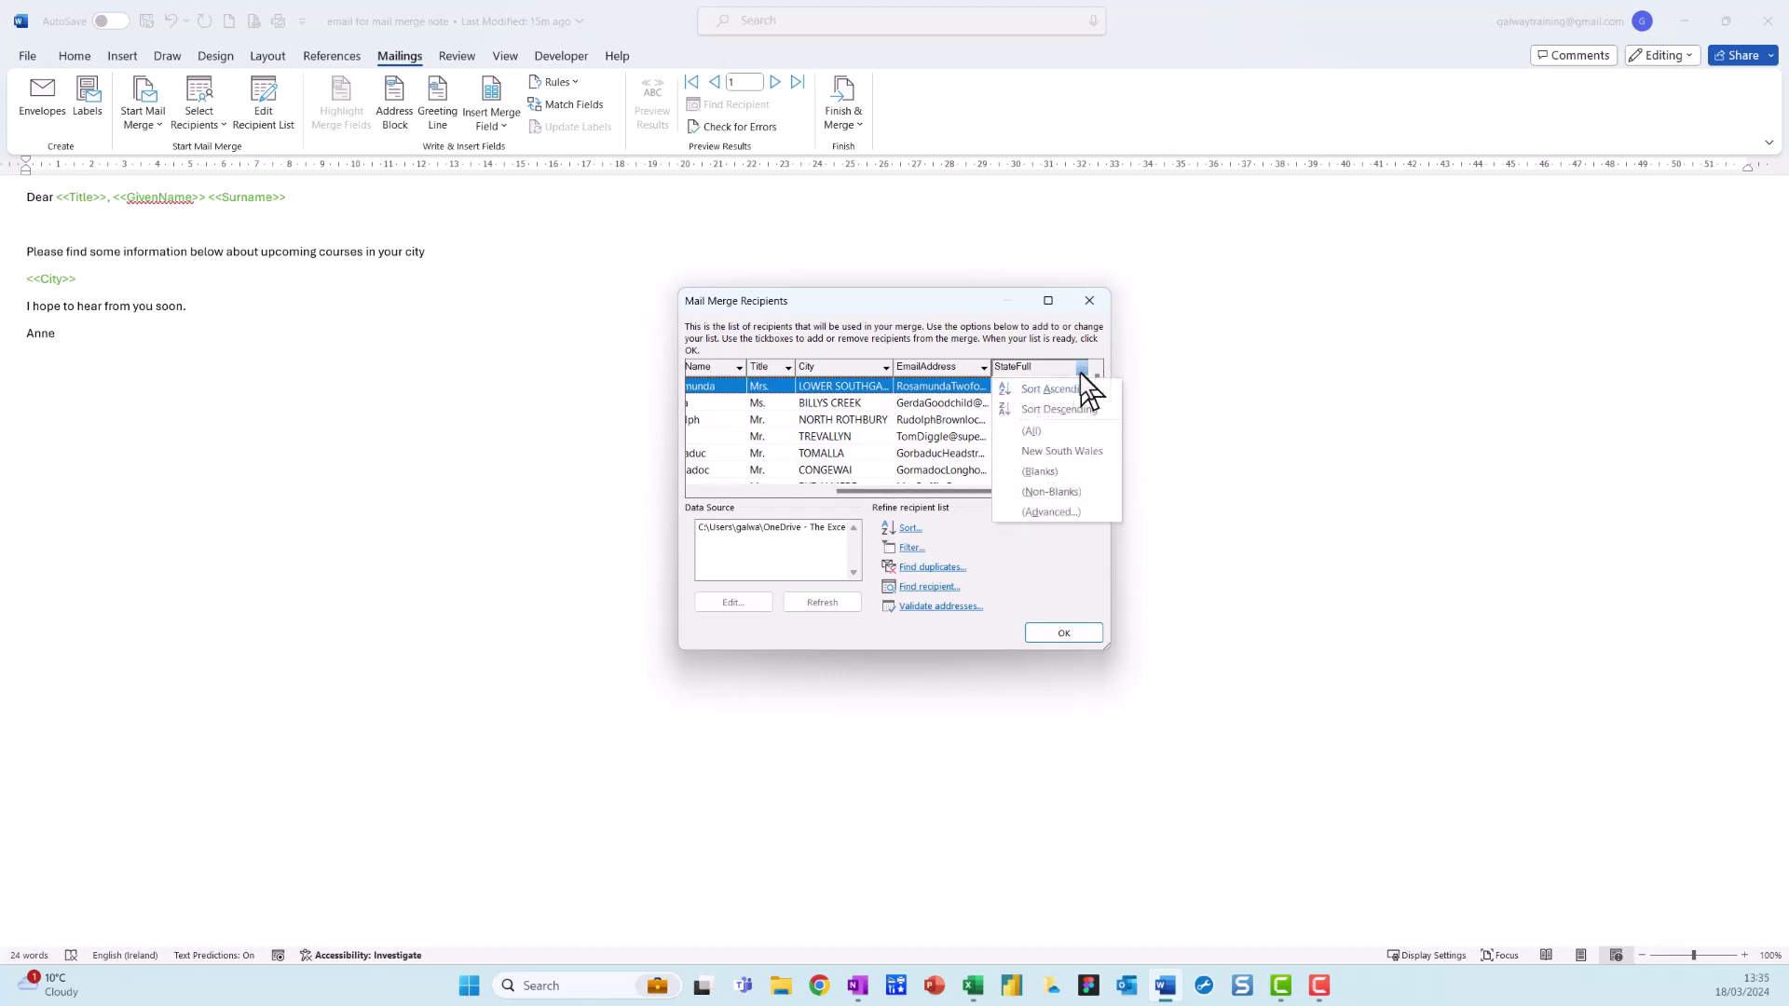
pyautogui.click(1080, 371)
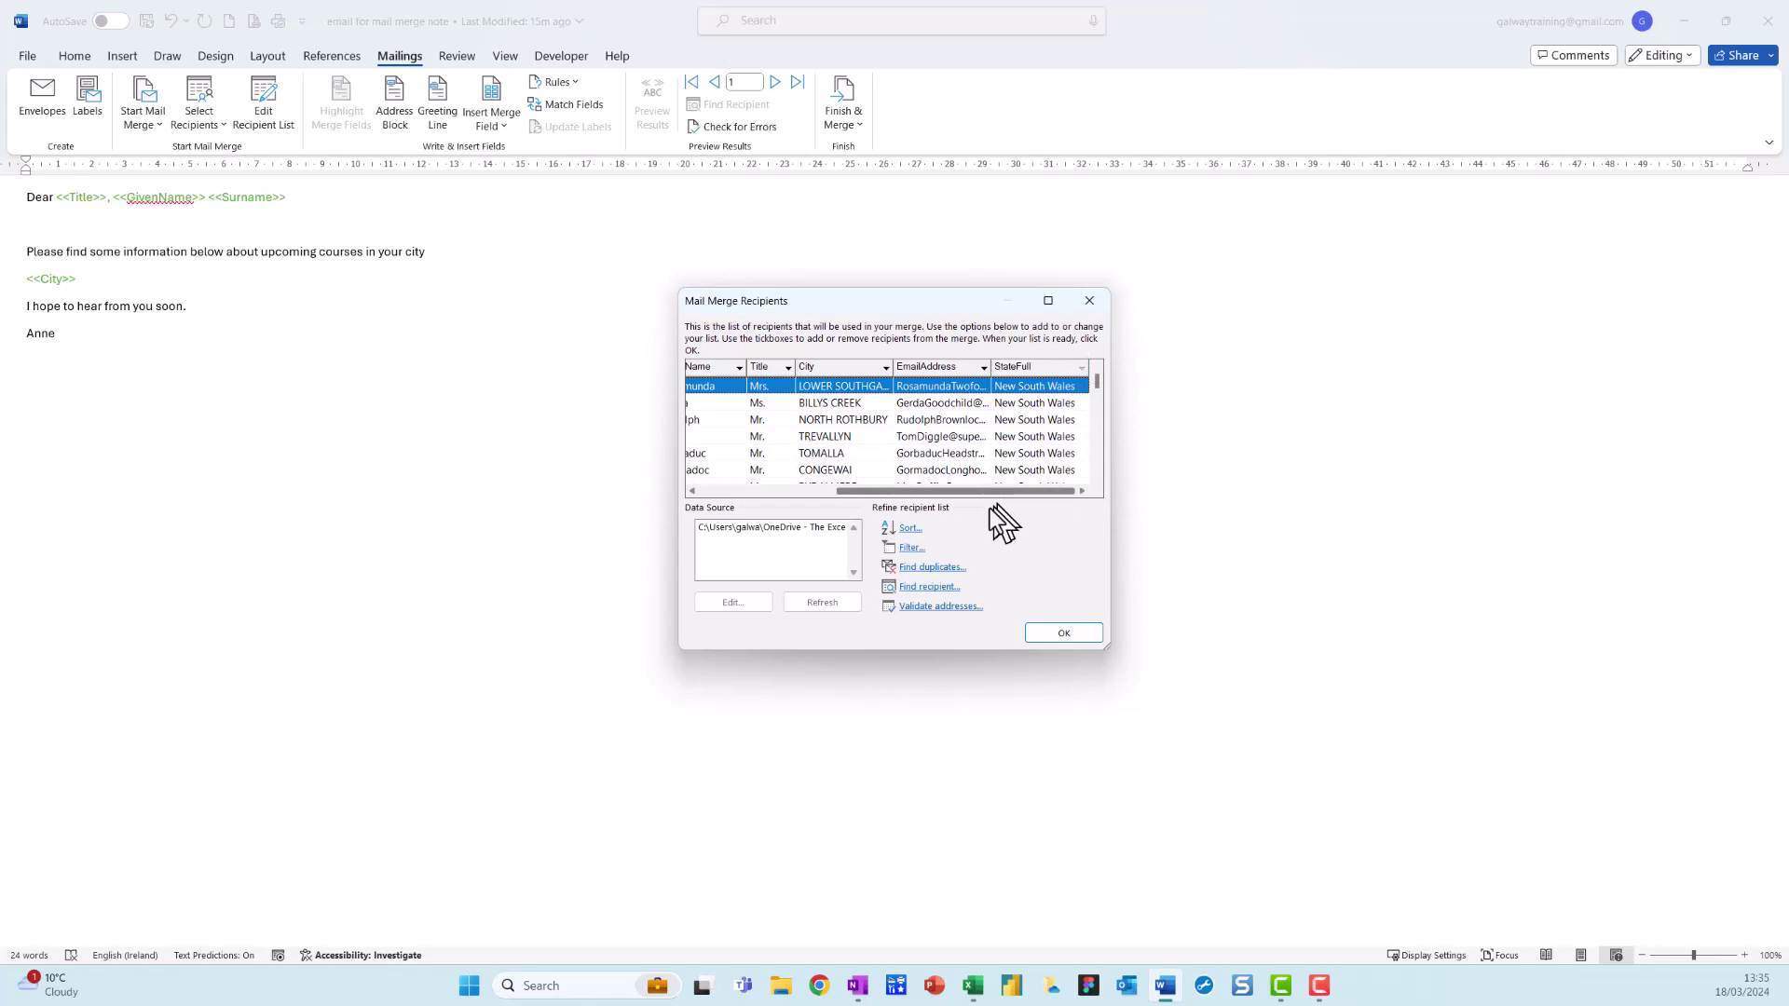
pyautogui.moveTo(991, 493); pyautogui.dragTo(797, 520)
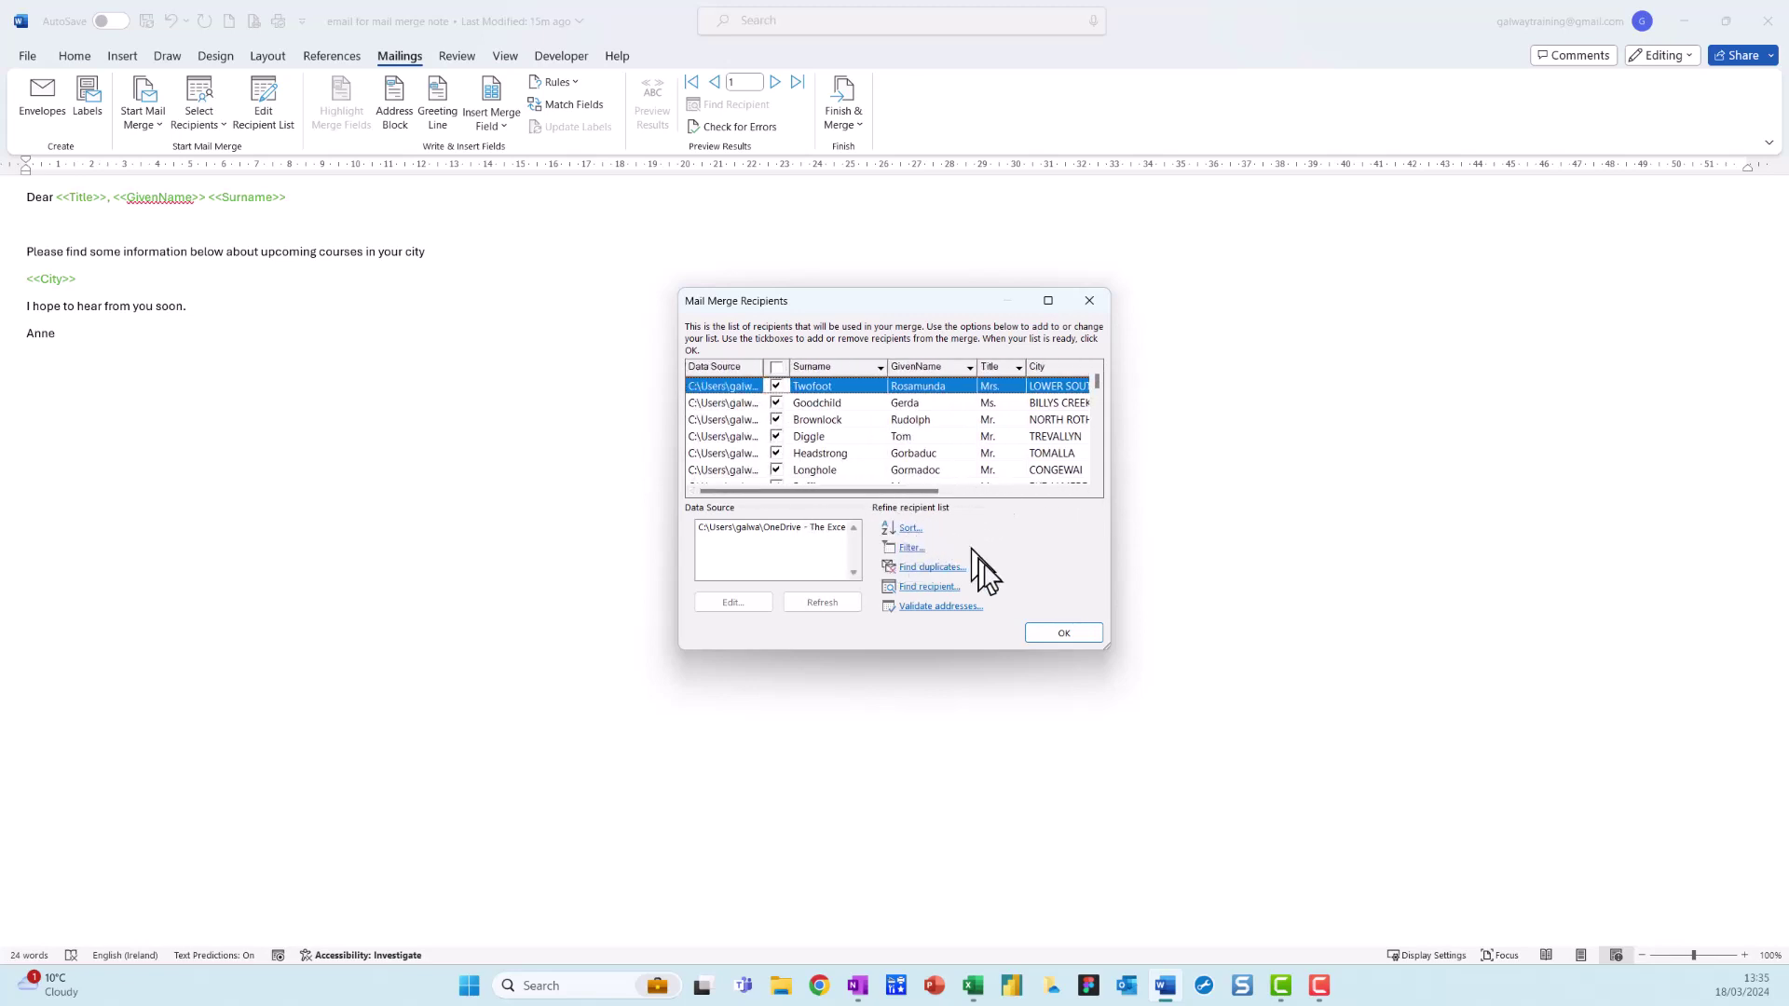
pyautogui.click(1059, 637)
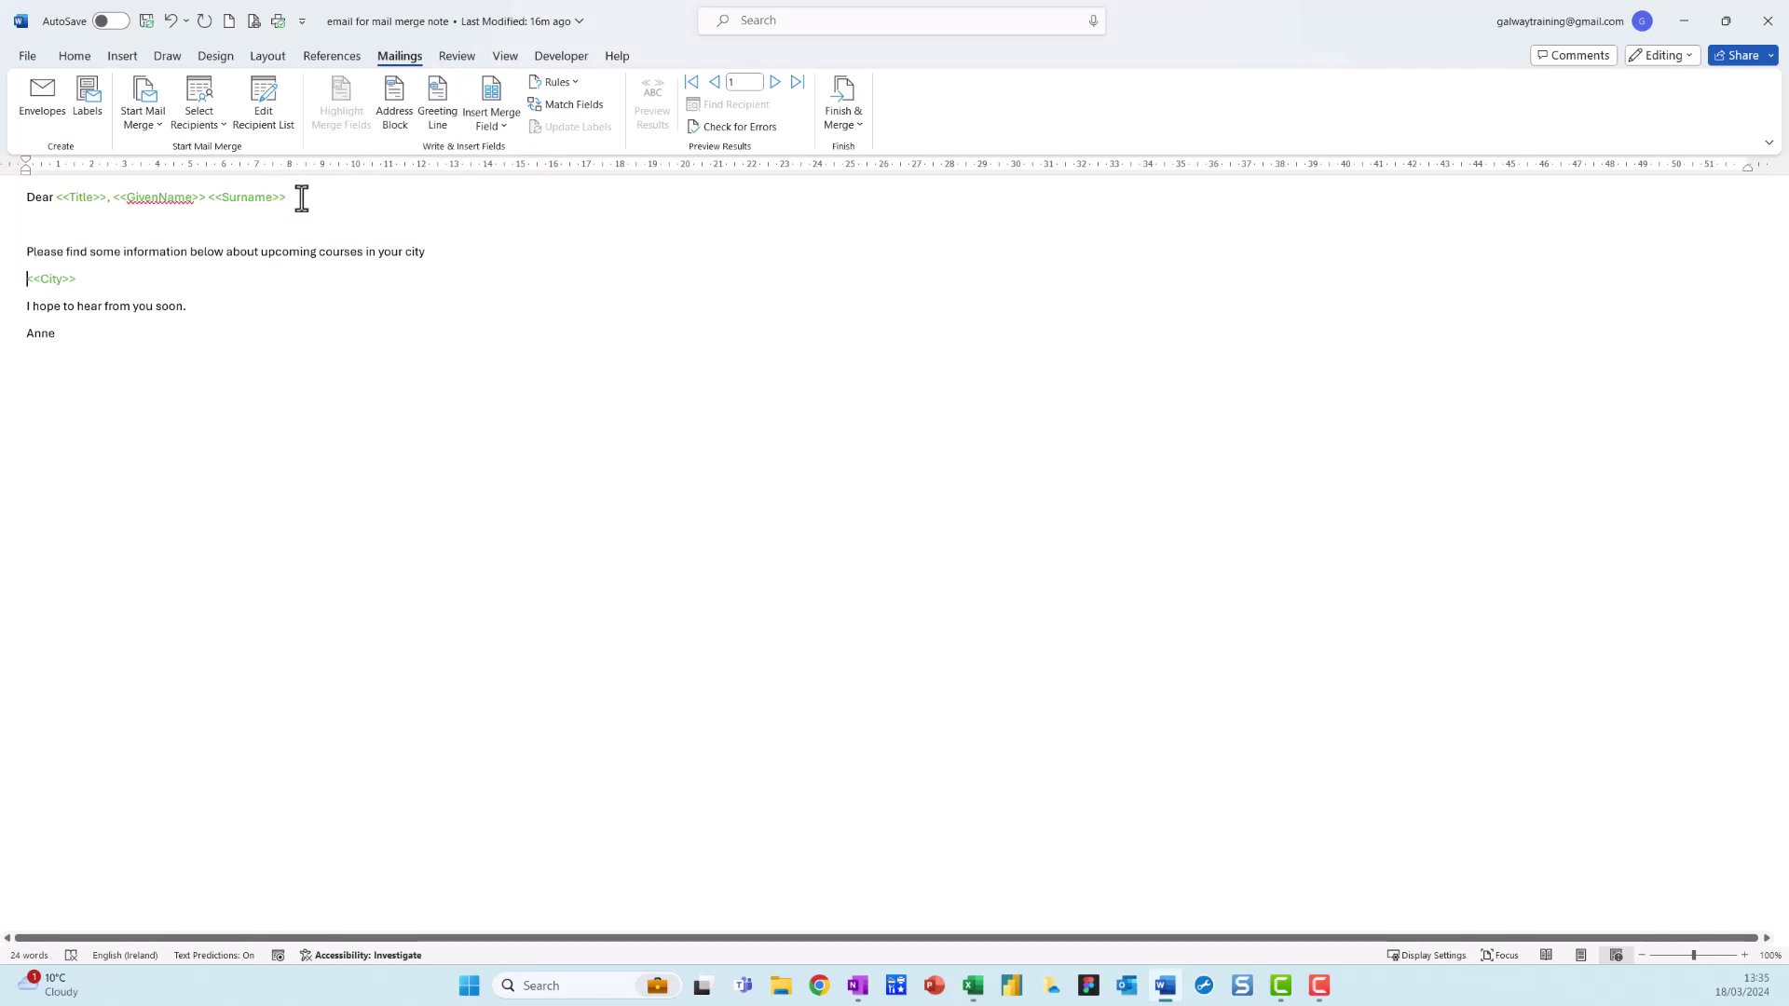
# Replace the greeting placeholders with Title, GivenName and Surname merge fields plus a comma
pyautogui.moveTo(300, 196); pyautogui.dragTo(56, 197)
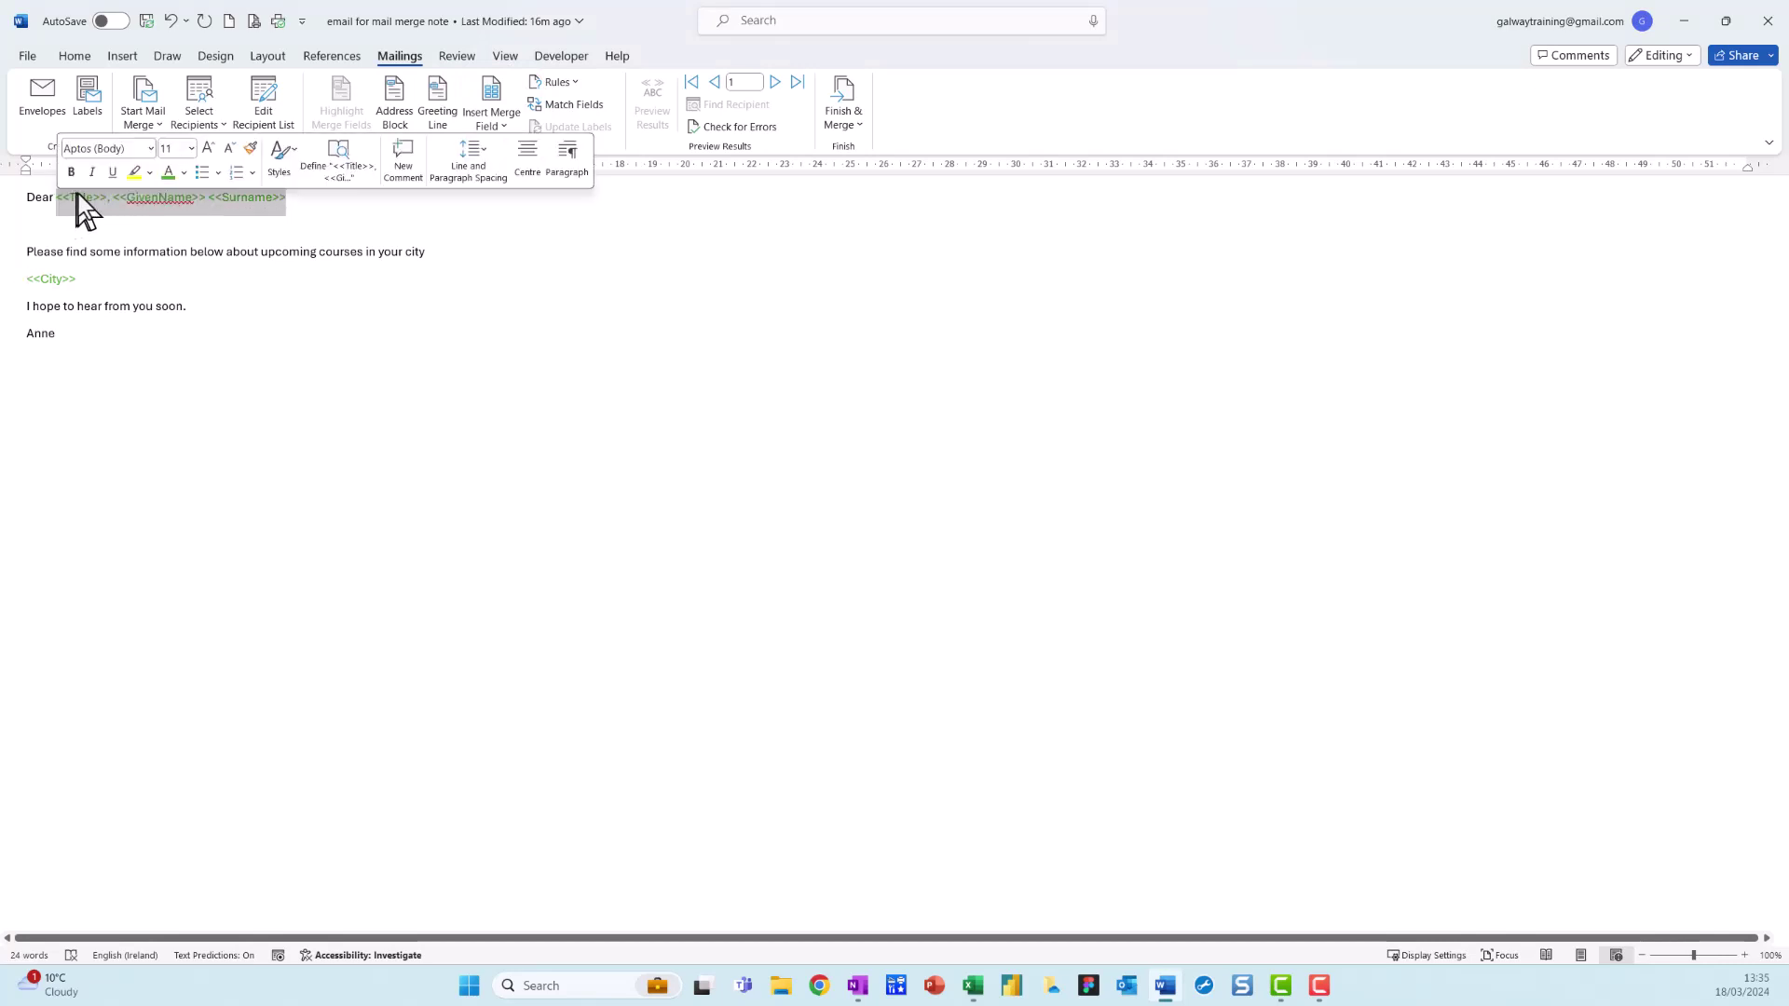
pyautogui.press('Delete')
pyautogui.click(492, 125)
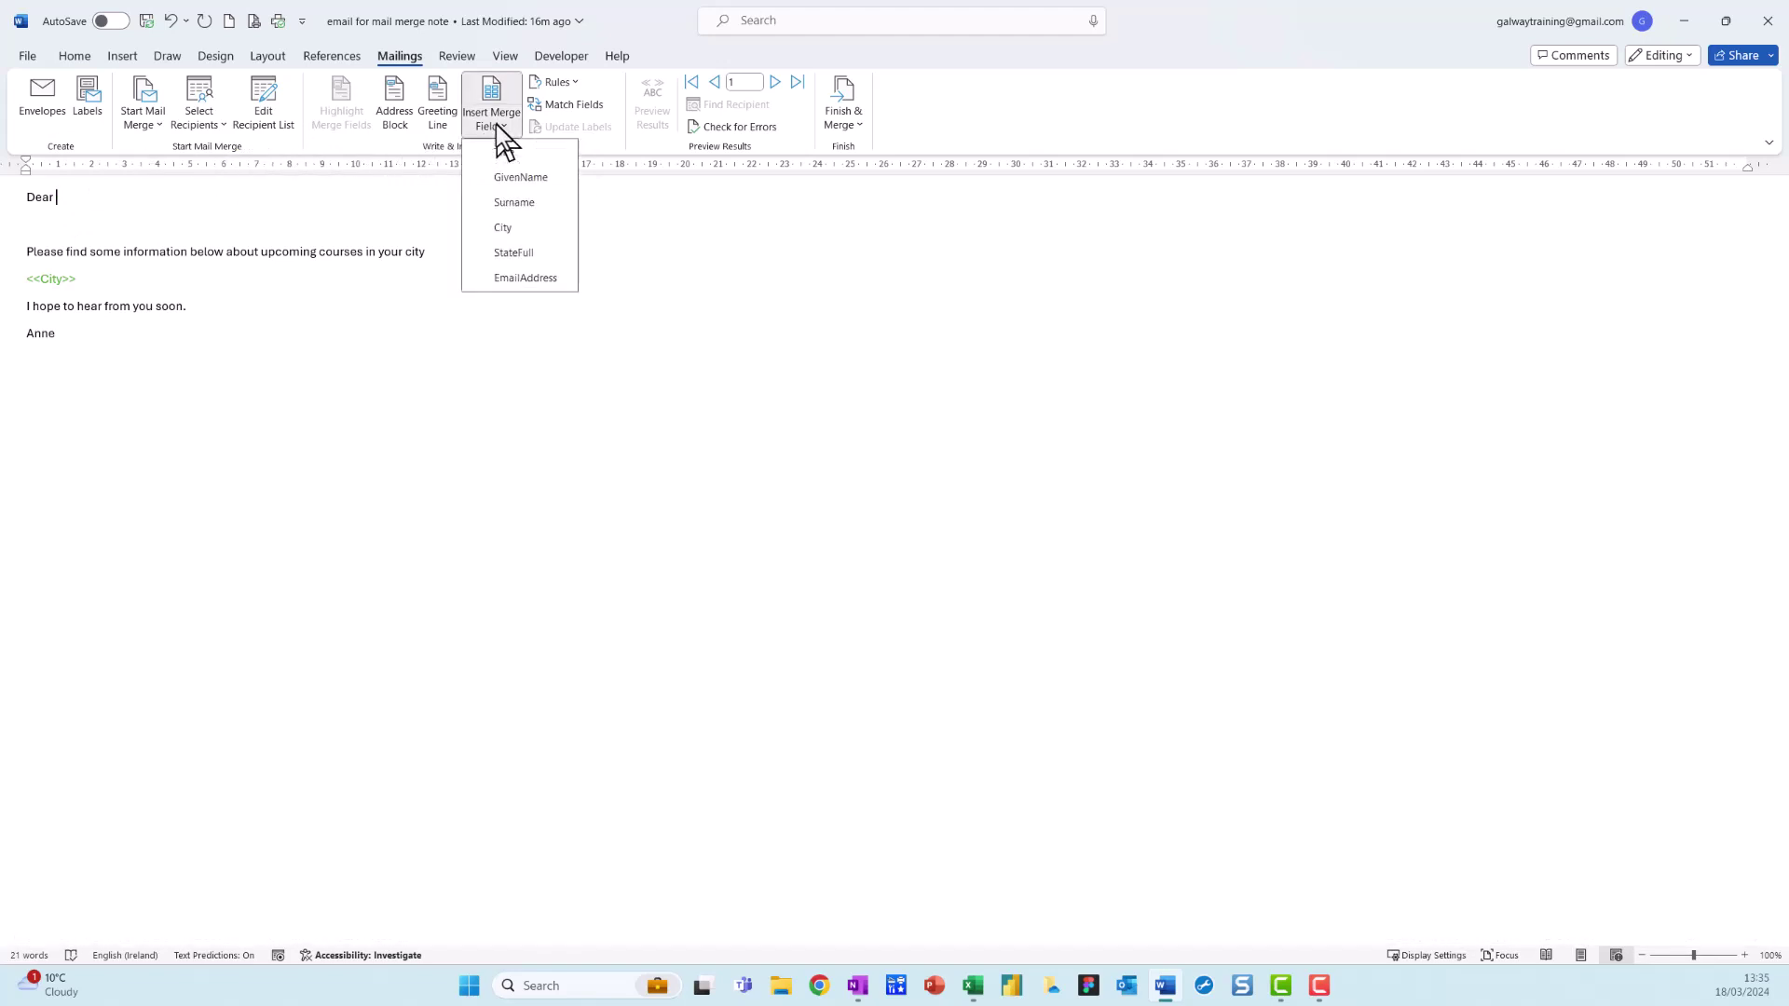
pyautogui.click(529, 150)
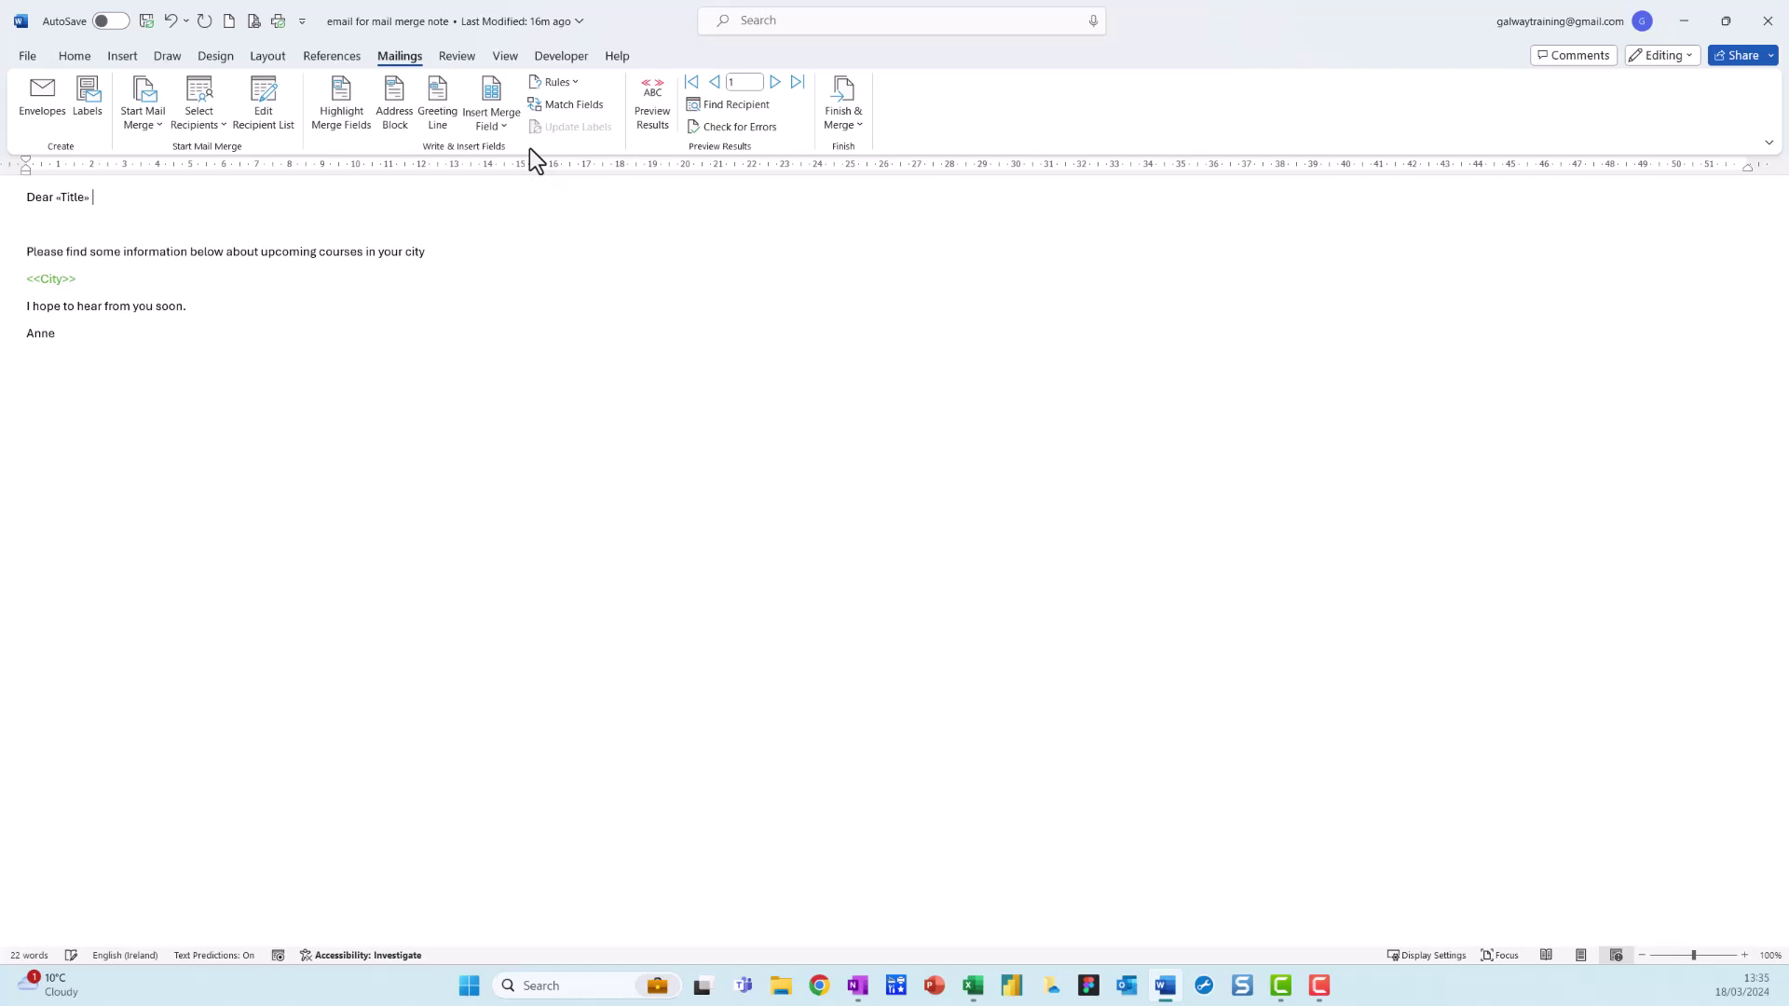
pyautogui.click(508, 124)
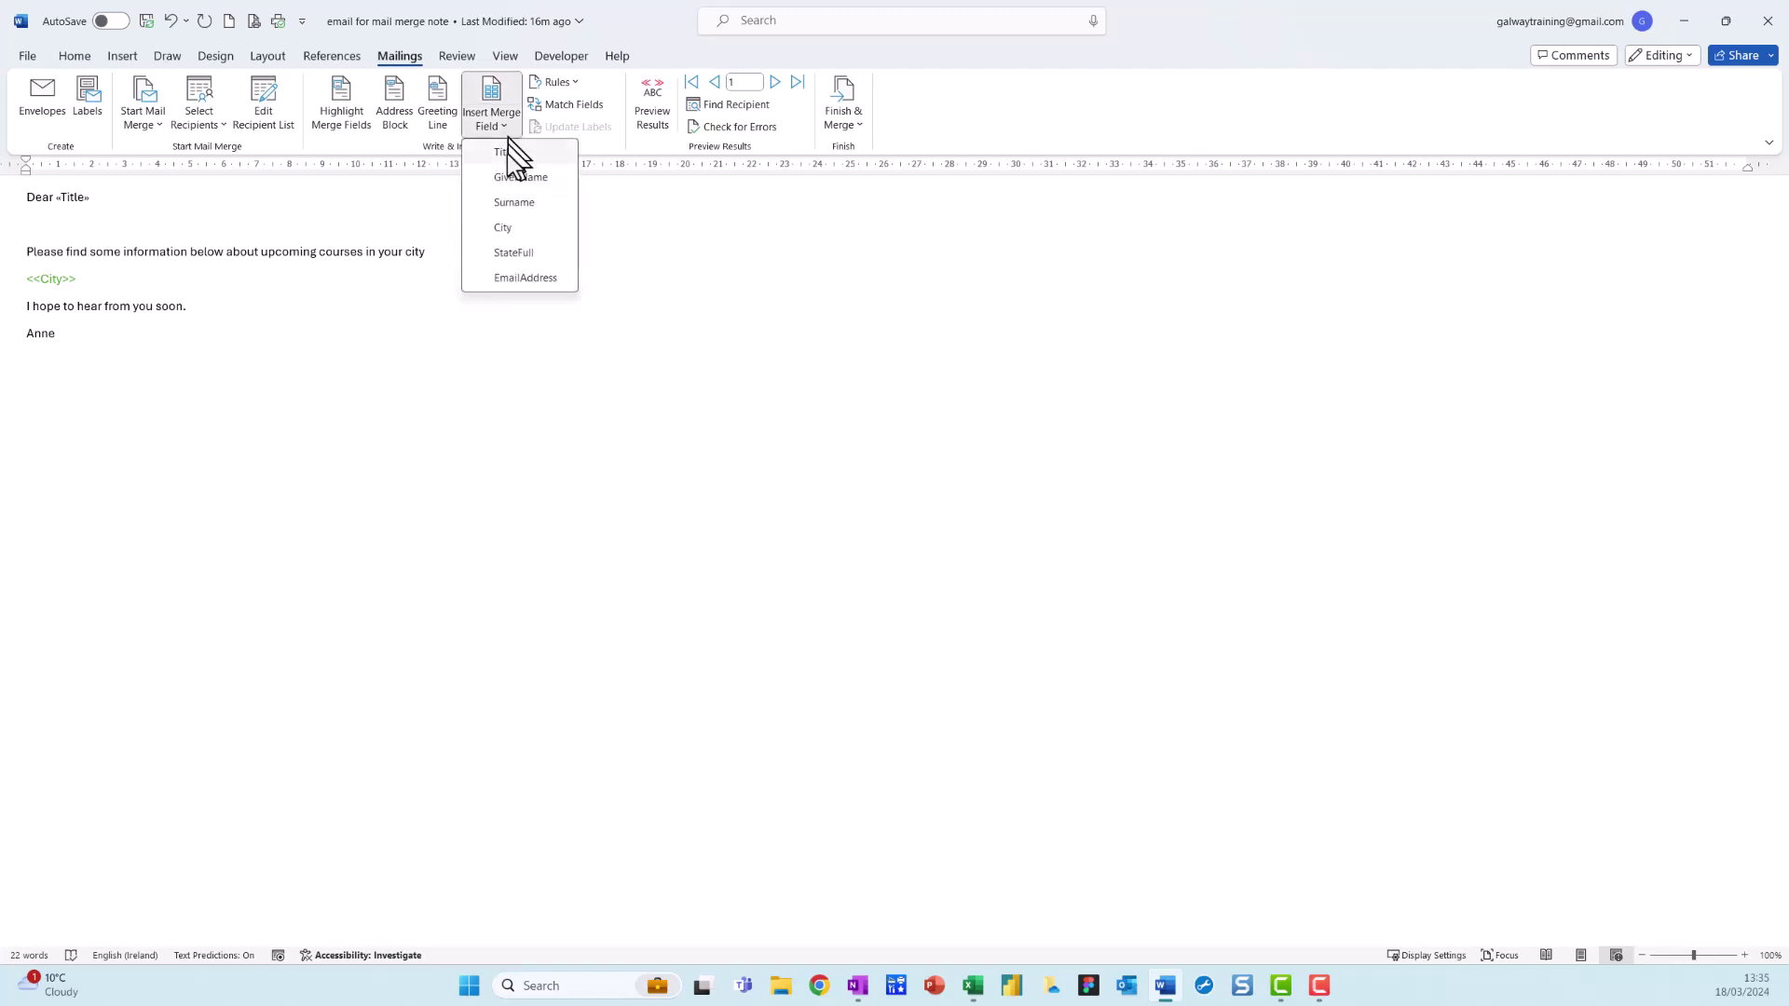
pyautogui.click(517, 187)
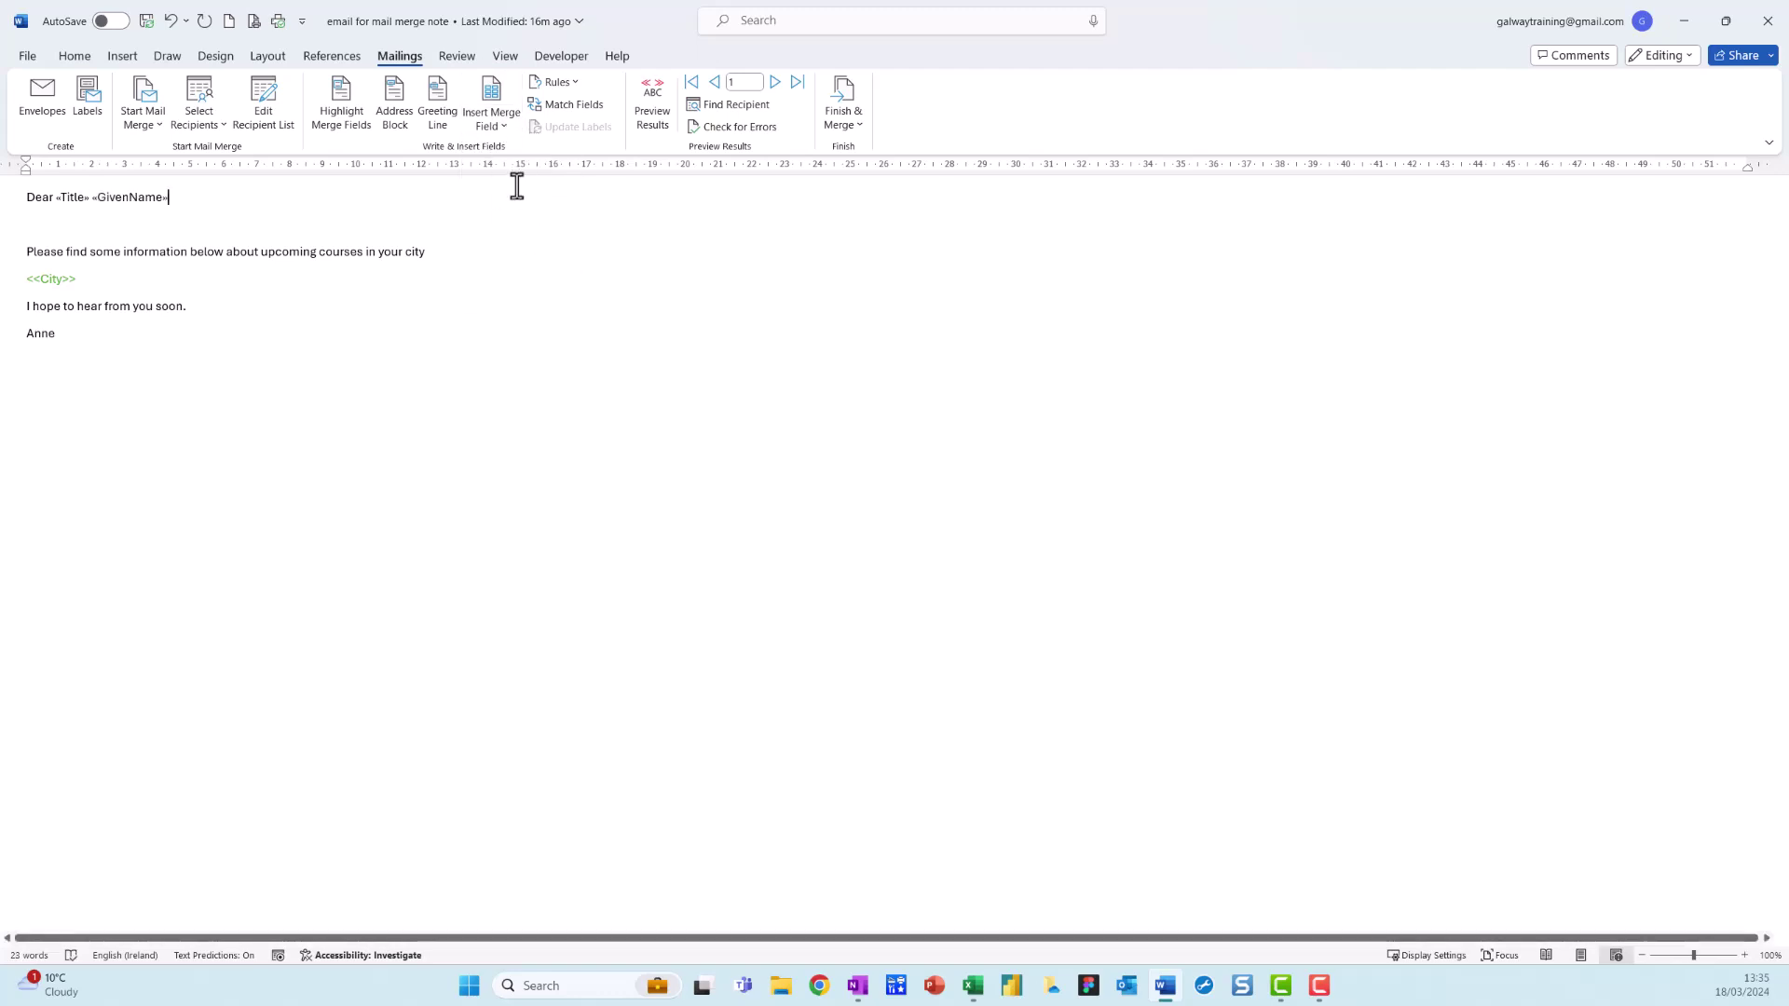
pyautogui.click(504, 126)
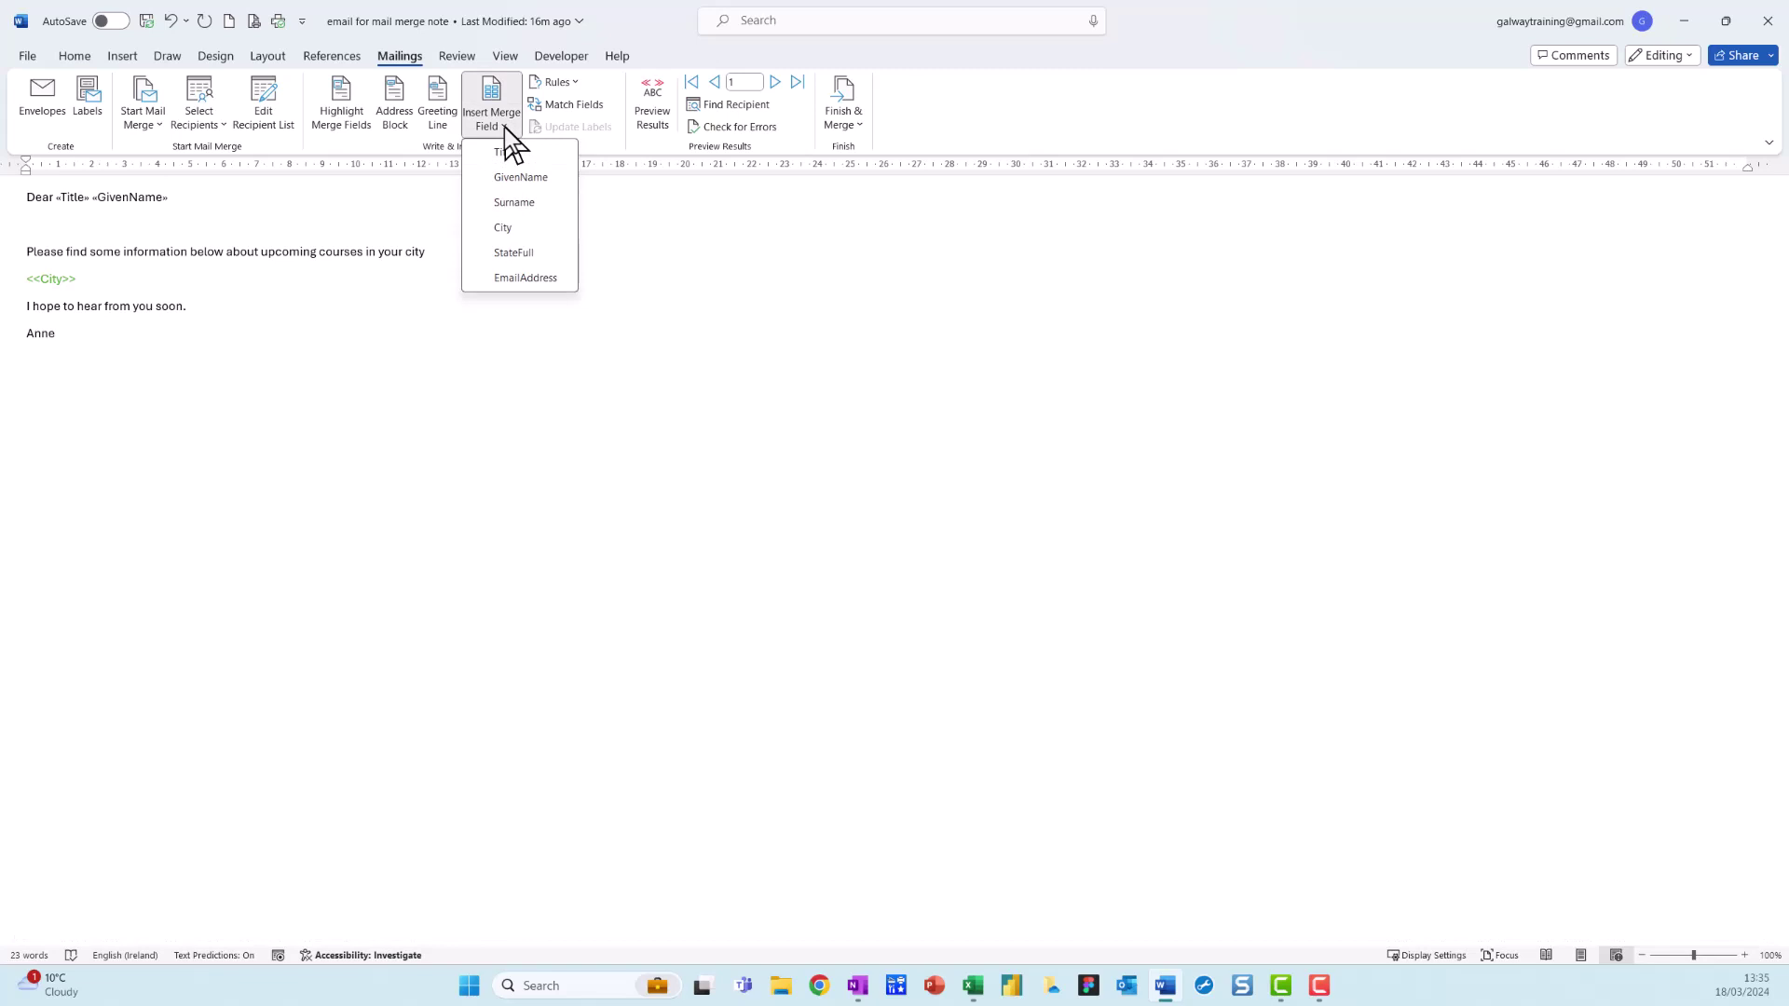
pyautogui.click(517, 202)
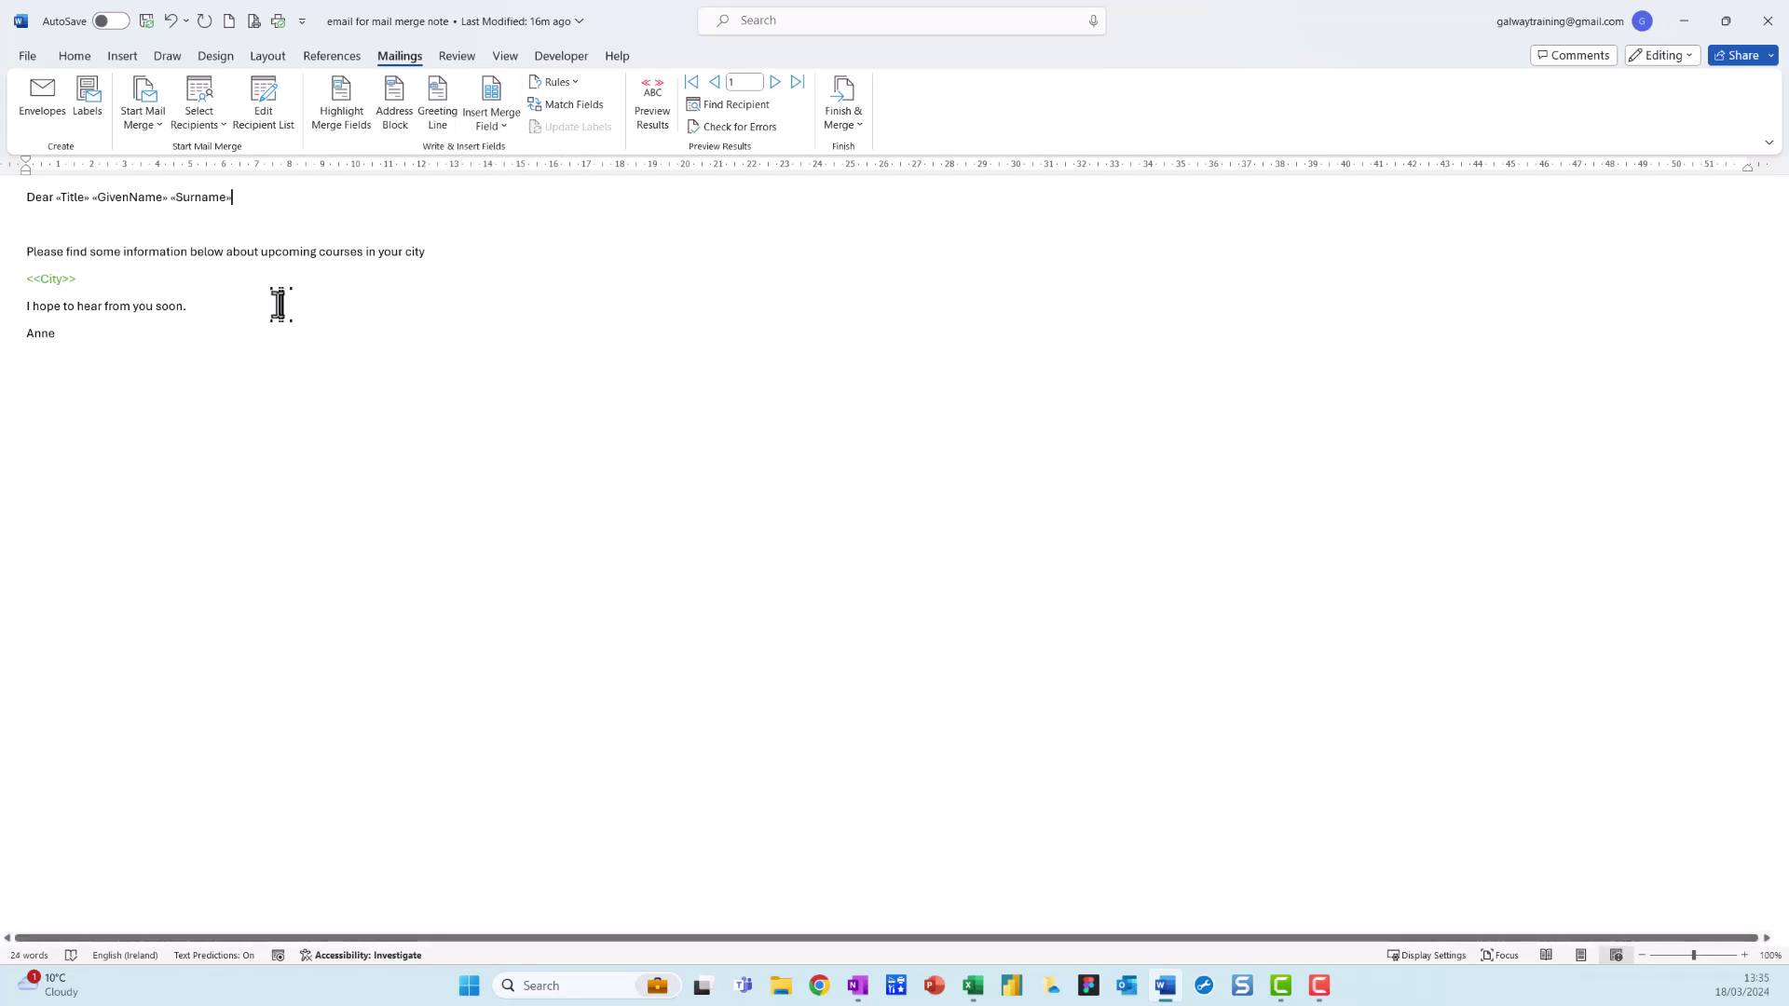
pyautogui.write(',')
# Swap the <<City>> placeholder for the City merge field on its own line
pyautogui.moveTo(75, 281); pyautogui.dragTo(7, 281)
pyautogui.click(493, 127)
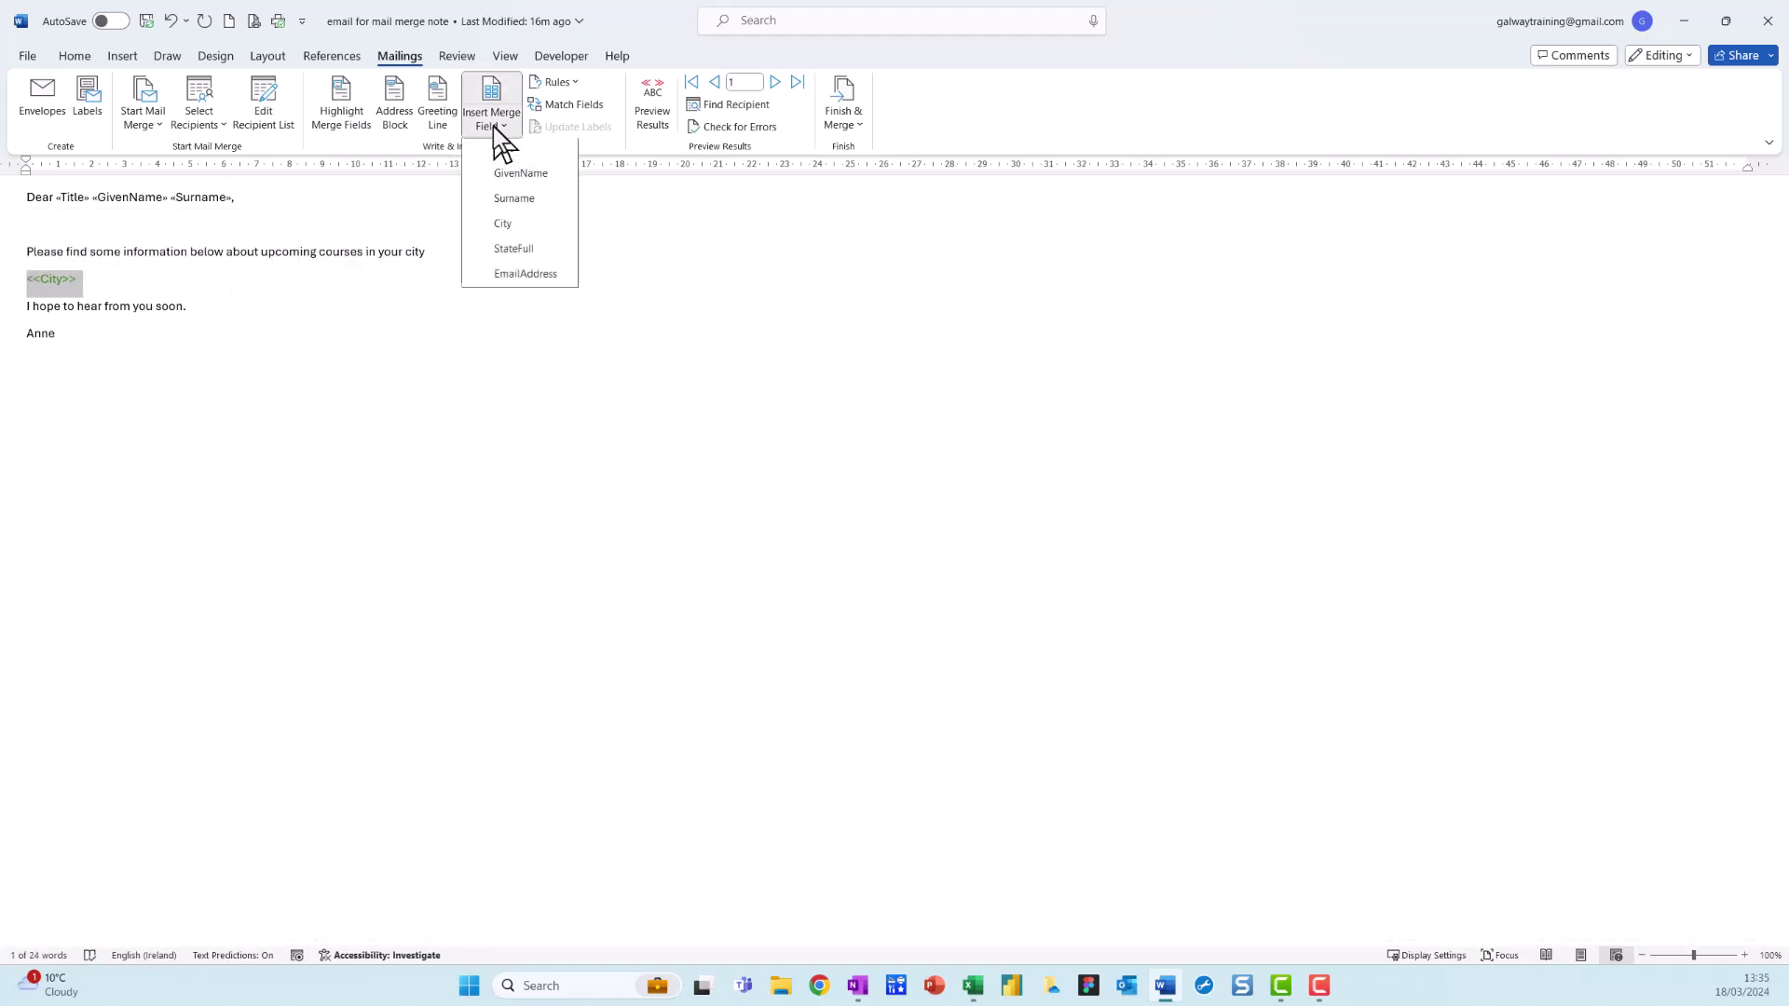
pyautogui.click(513, 229)
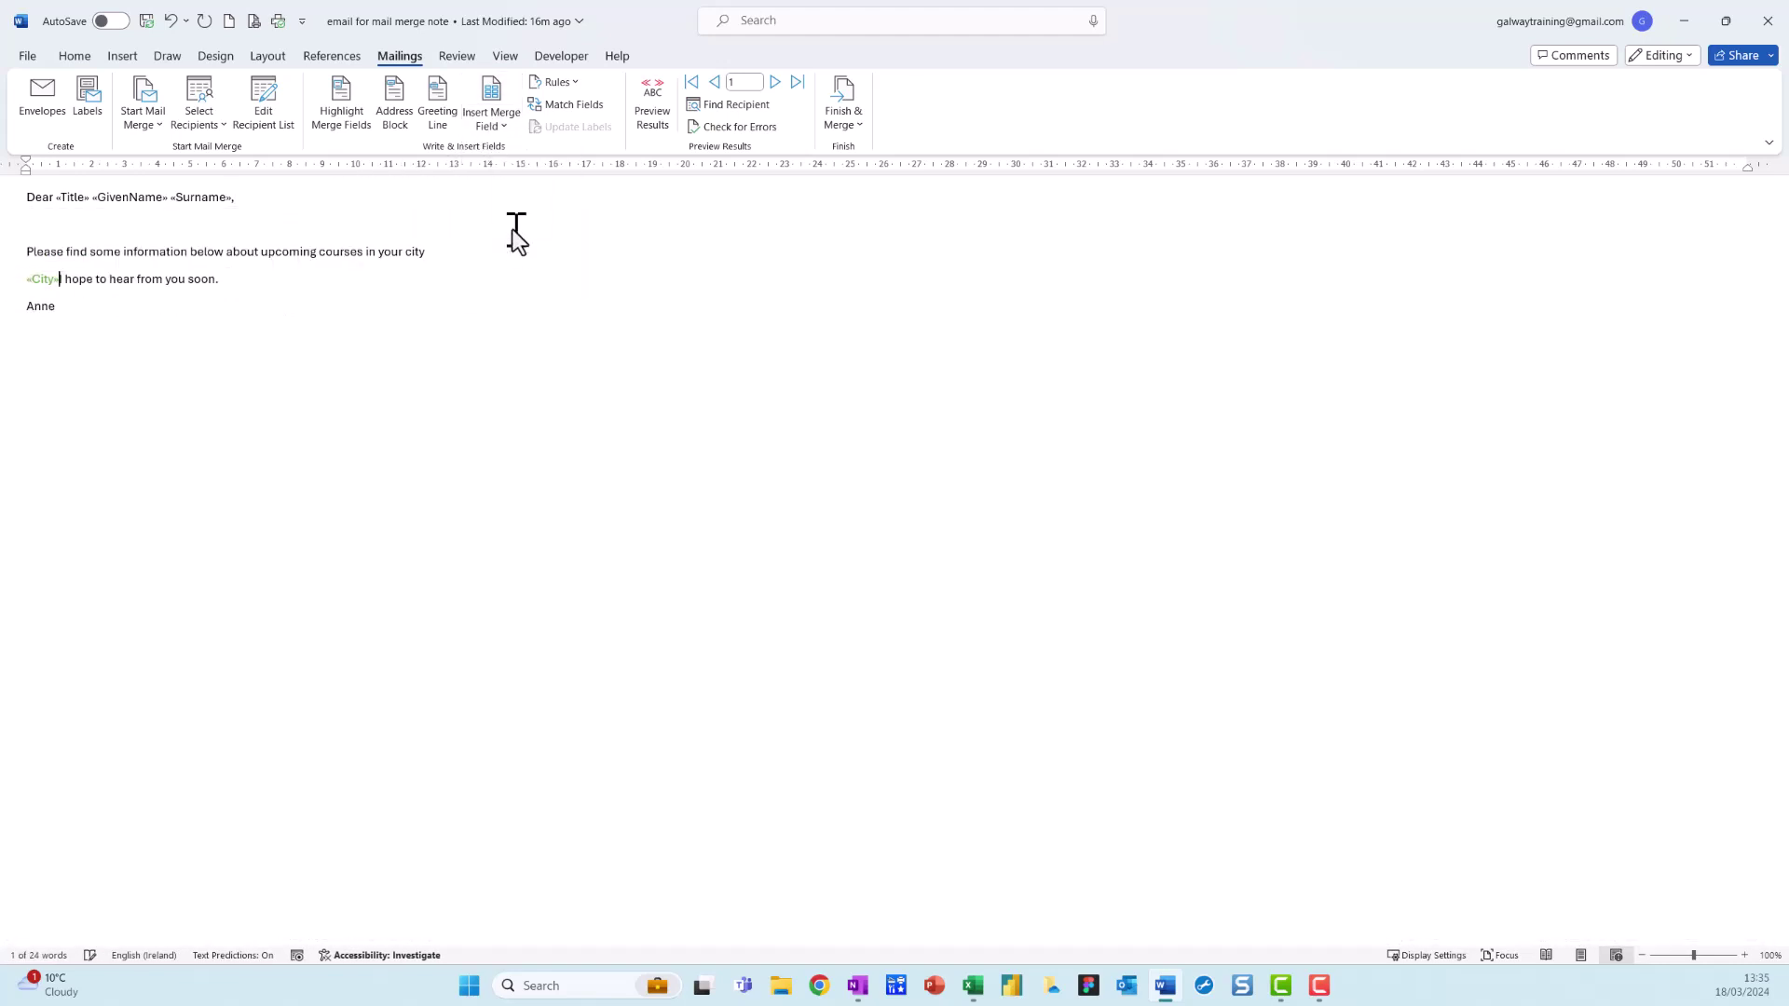
pyautogui.press('Return')
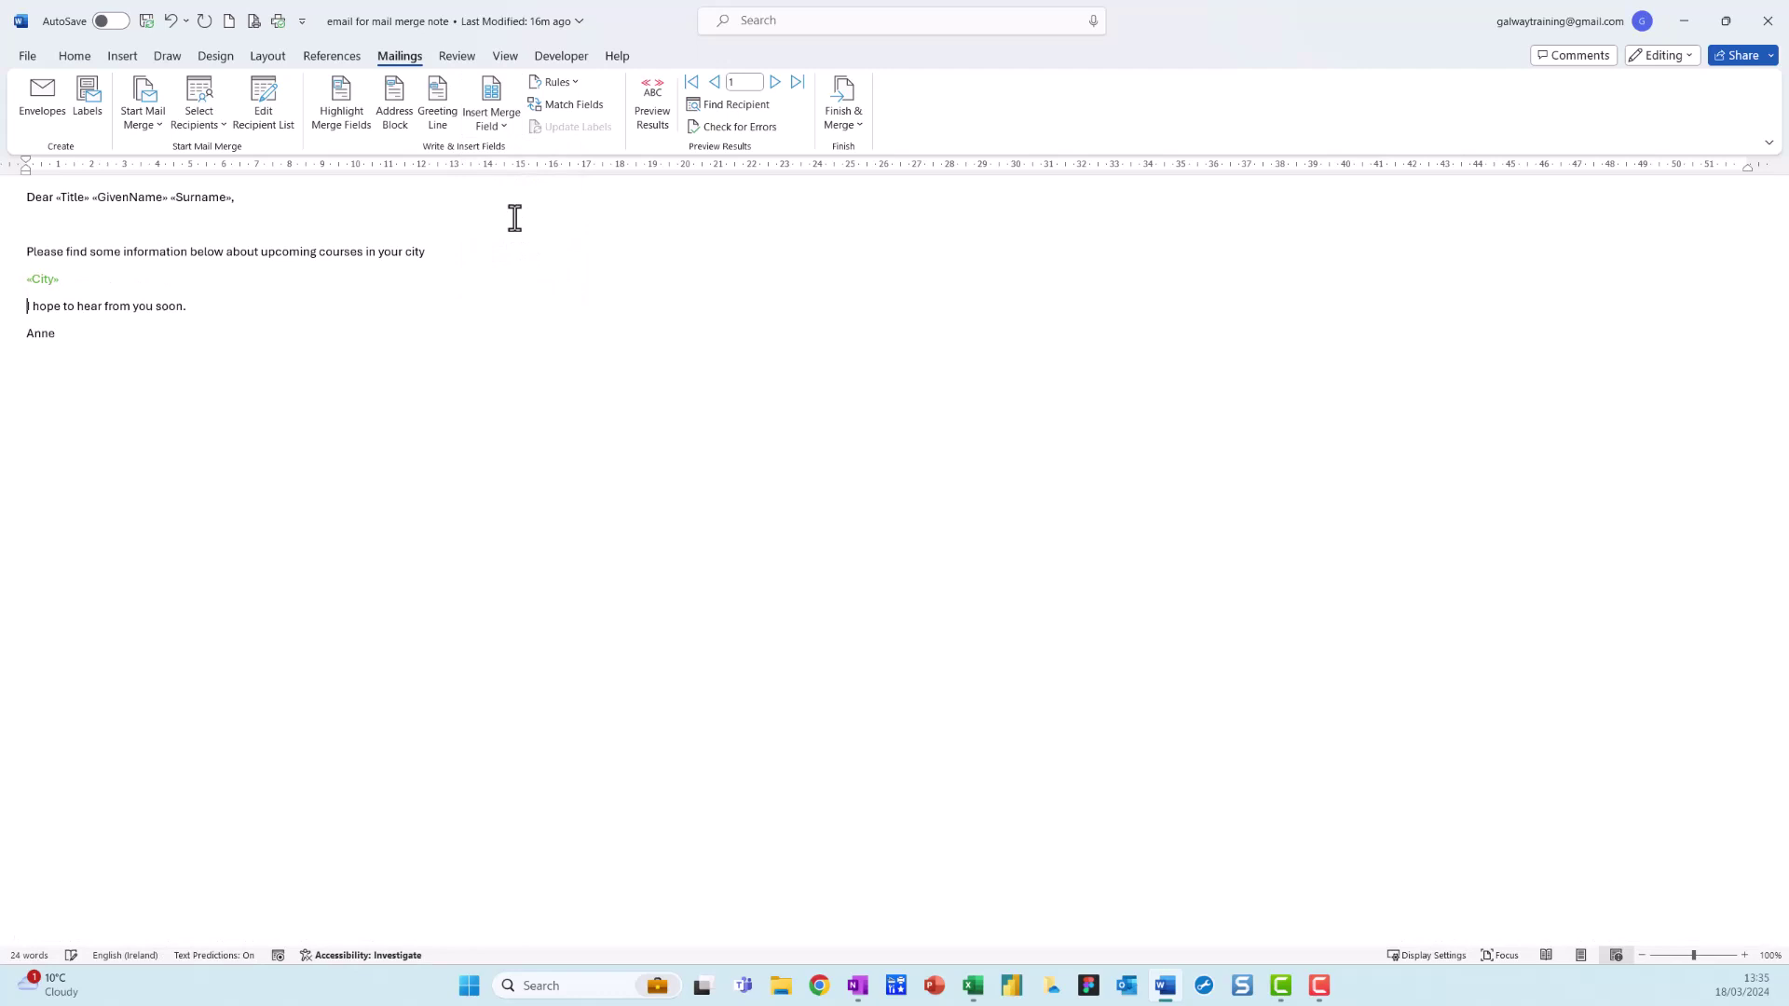
pyautogui.press('Return')
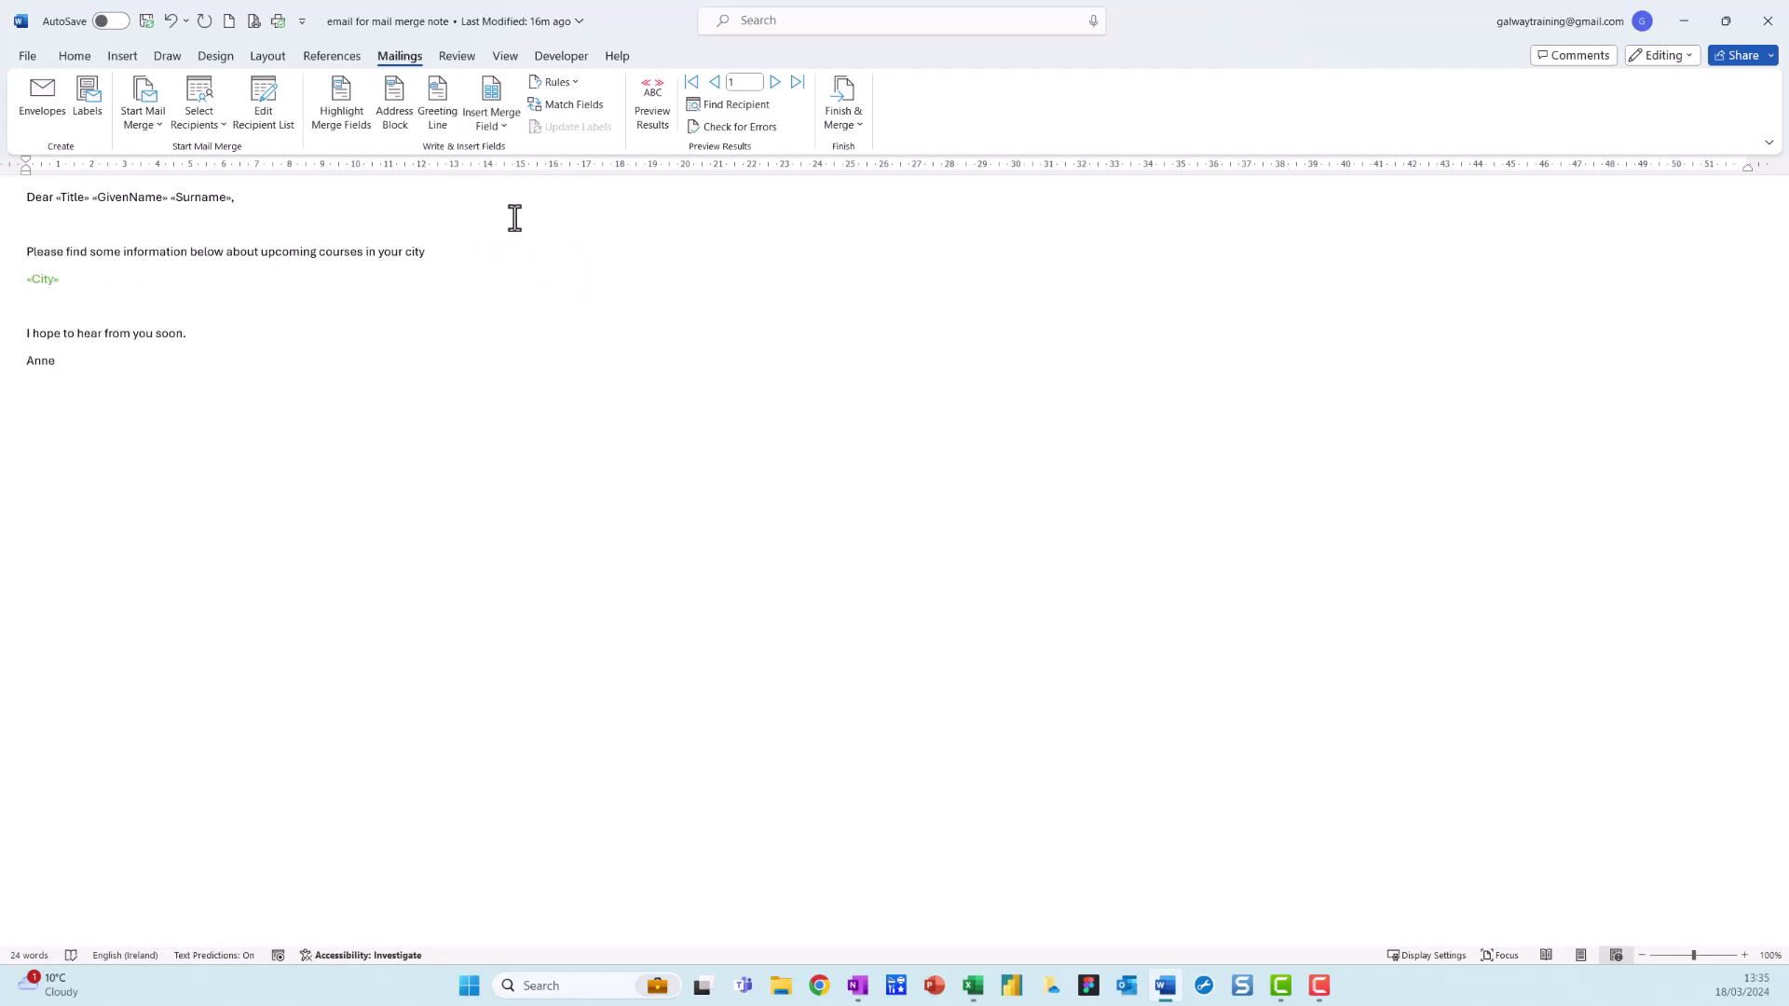
pyautogui.press('BackSpace')
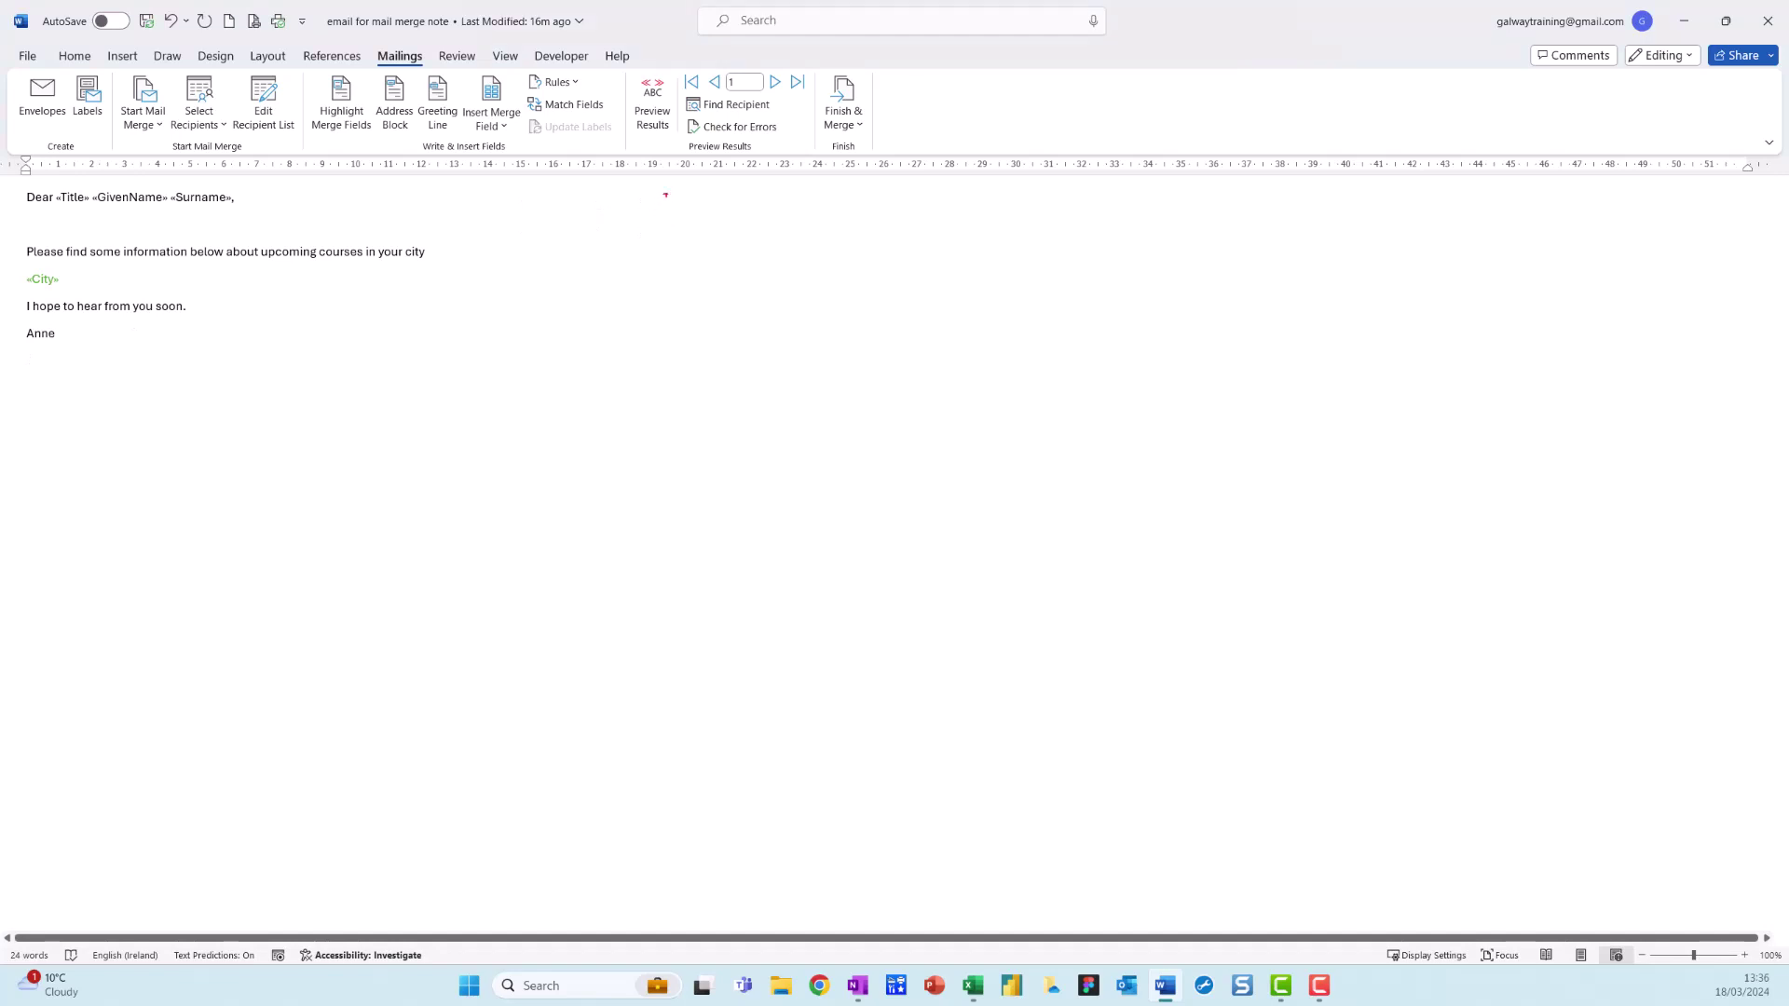
# Preview the merged letter up to record 4 in TREVALLYN, then switch preview off
pyautogui.moveTo(679, 111)
pyautogui.mouseDown()
pyautogui.moveTo(605, 122)
pyautogui.moveTo(729, 99)
pyautogui.mouseUp()
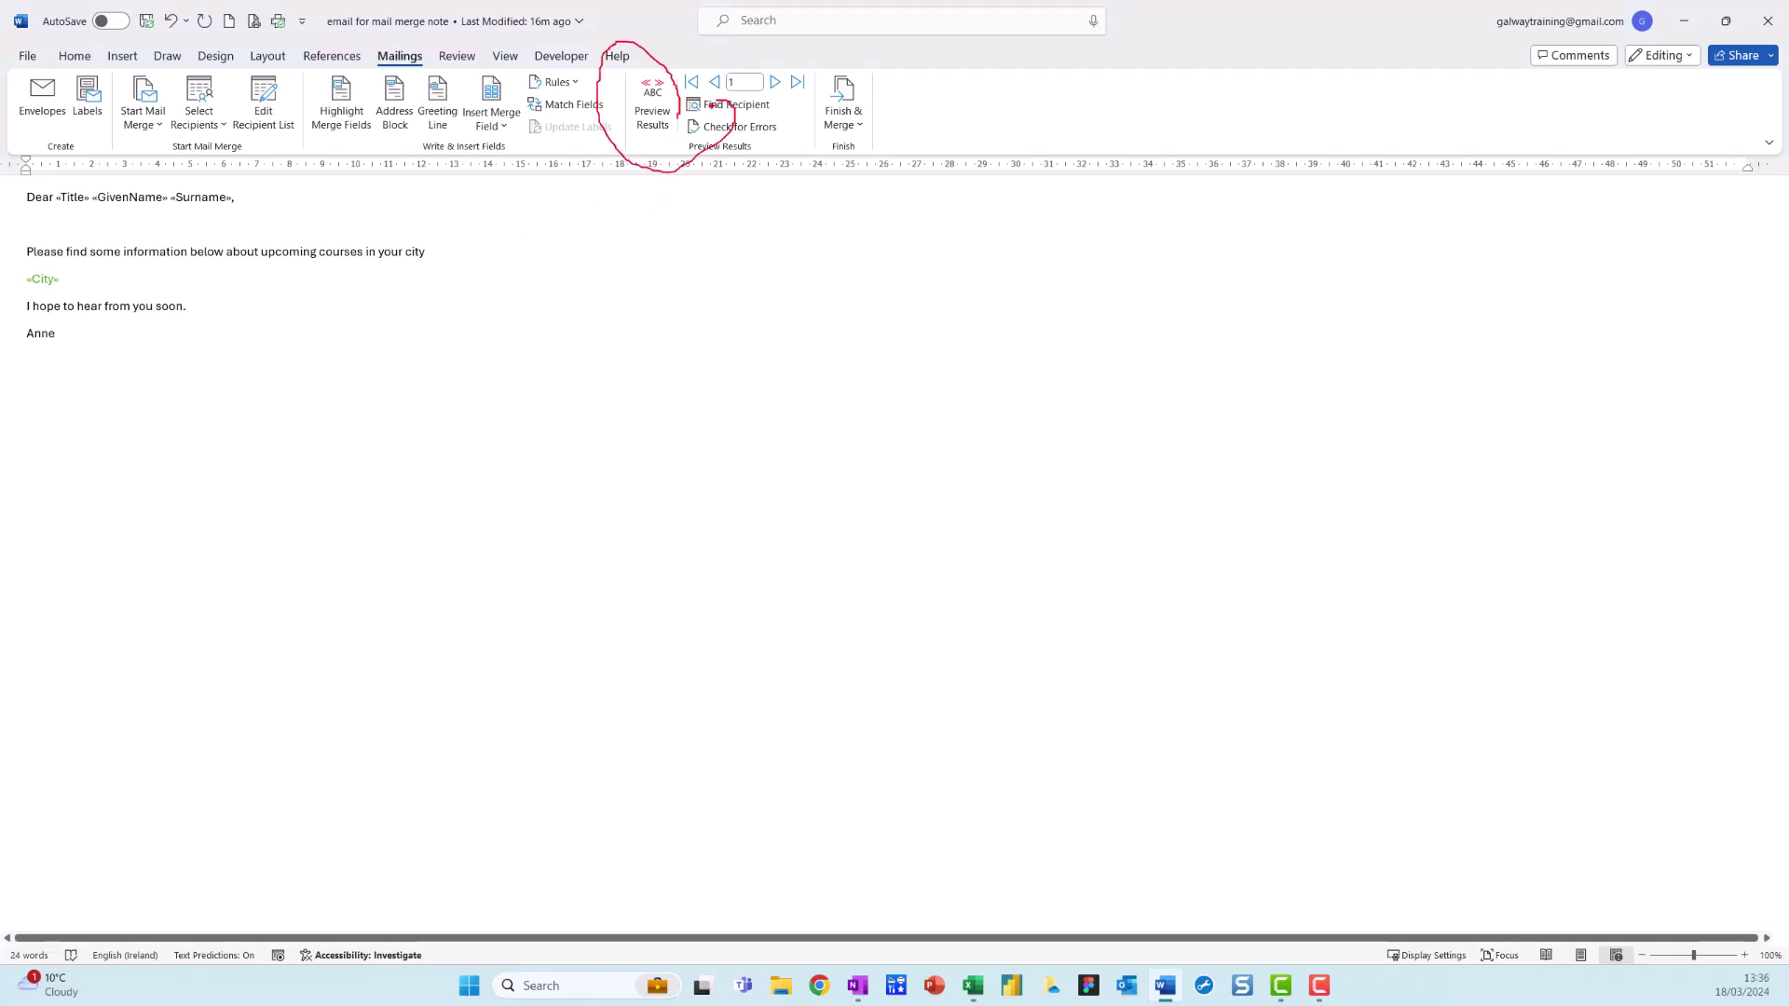
pyautogui.press('Escape')
pyautogui.click(657, 122)
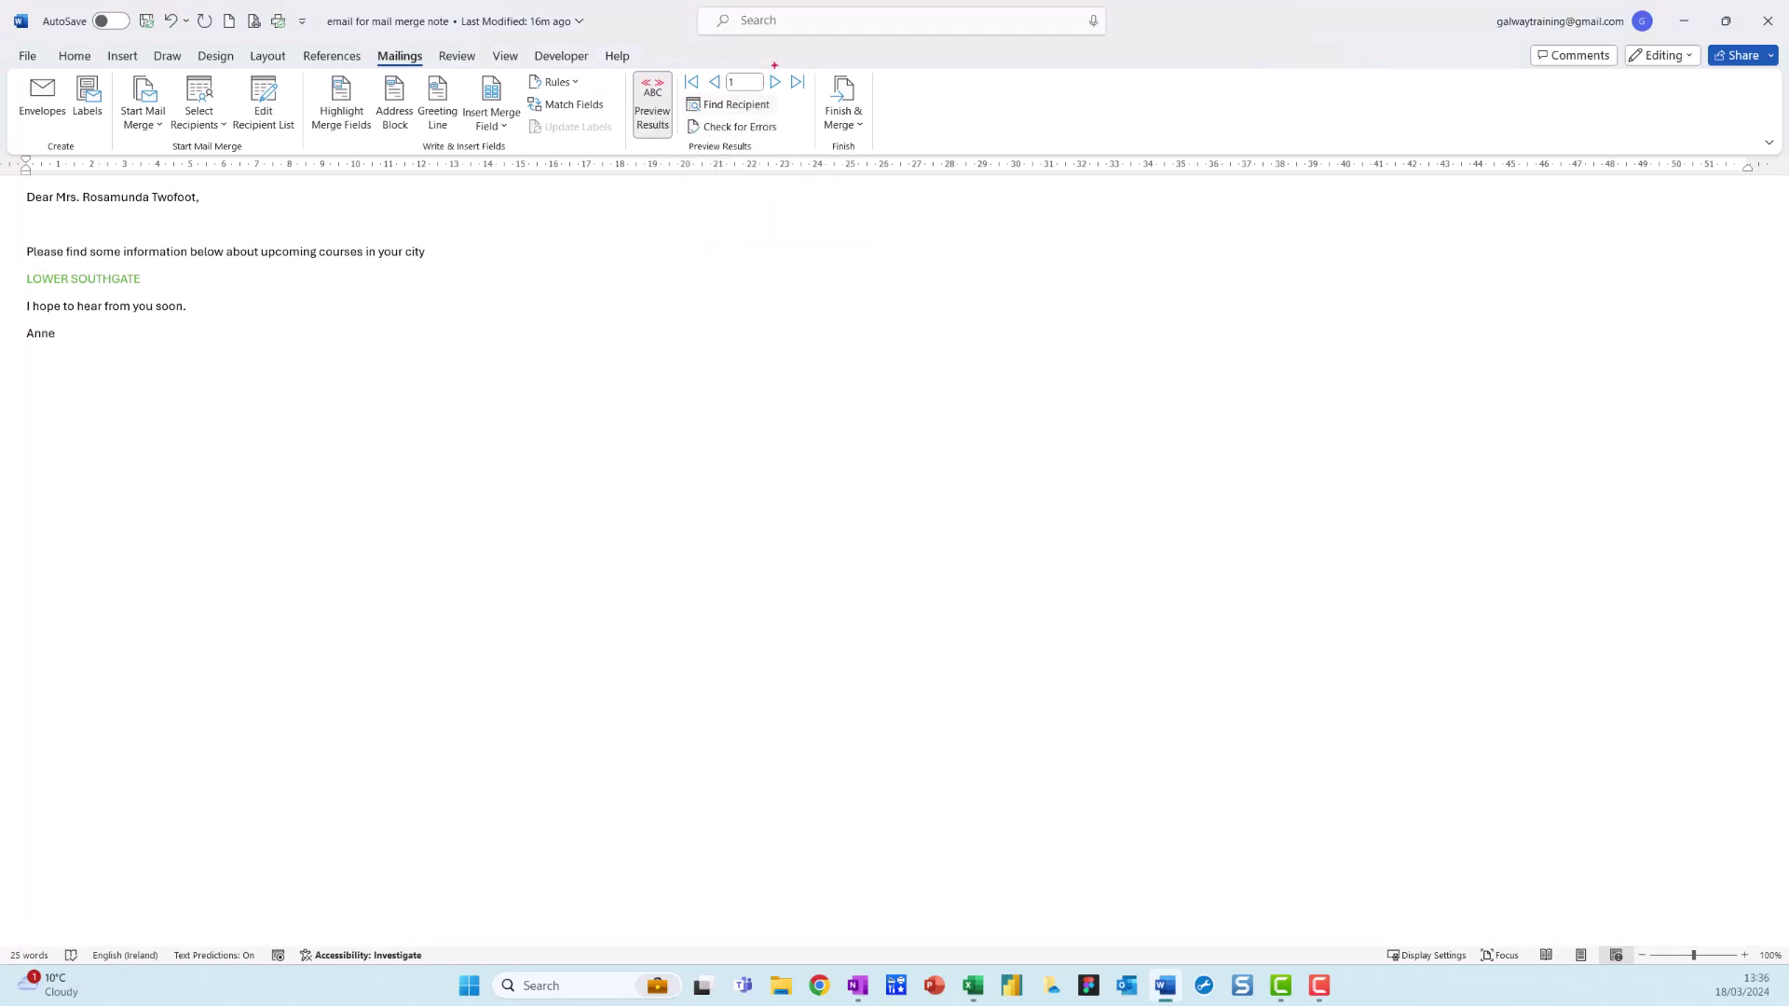
pyautogui.moveTo(772, 62)
pyautogui.mouseDown()
pyautogui.moveTo(757, 97)
pyautogui.moveTo(790, 80)
pyautogui.mouseUp()
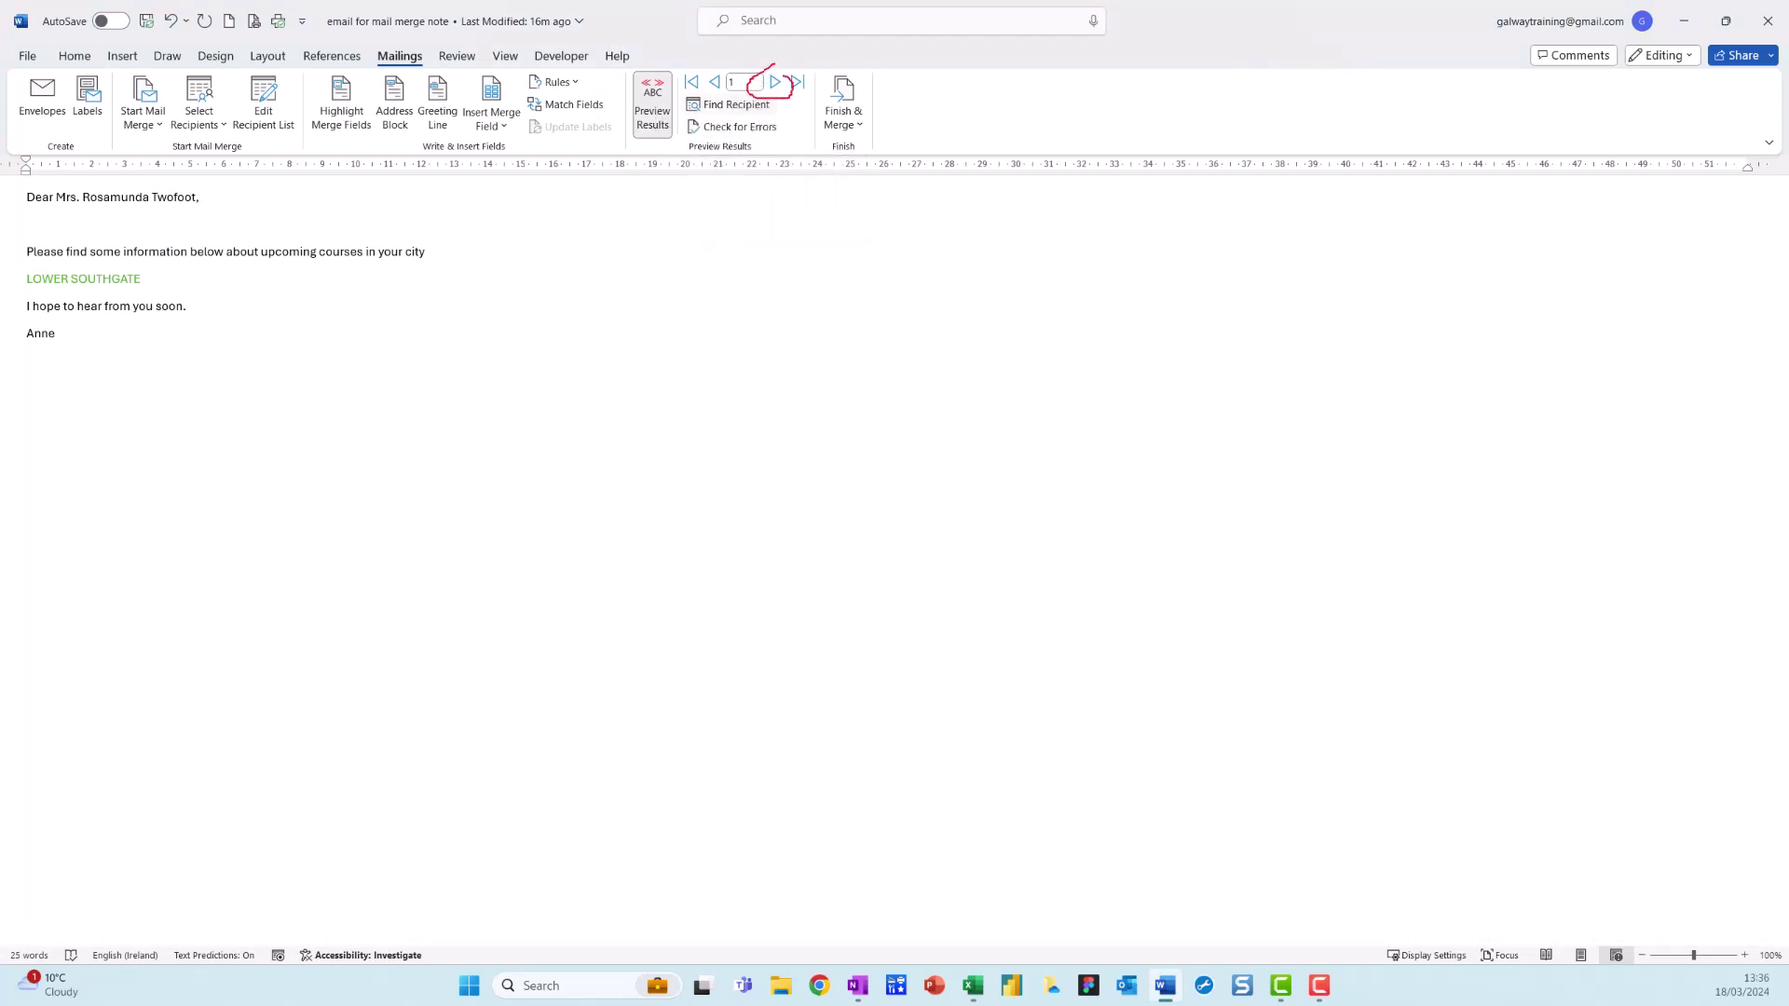
pyautogui.click(777, 84)
pyautogui.click(776, 84)
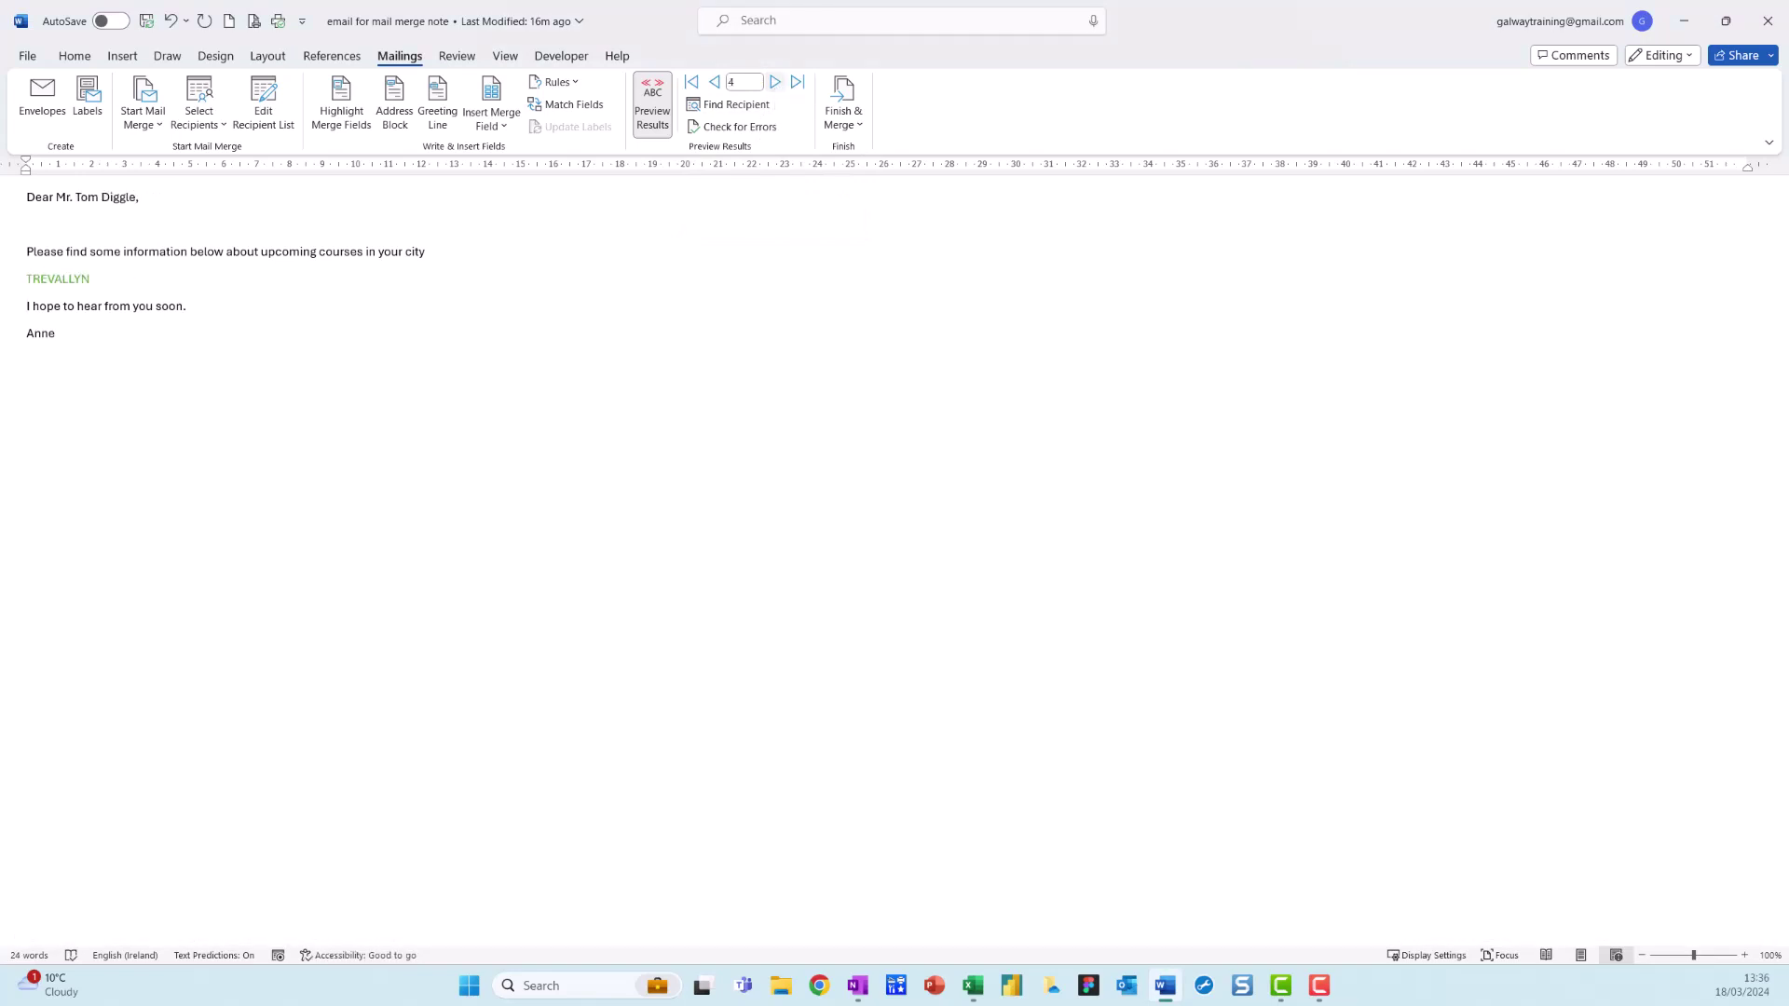
pyautogui.moveTo(204, 220)
pyautogui.mouseDown()
pyautogui.moveTo(103, 199)
pyautogui.moveTo(196, 227)
pyautogui.moveTo(130, 201)
pyautogui.mouseUp()
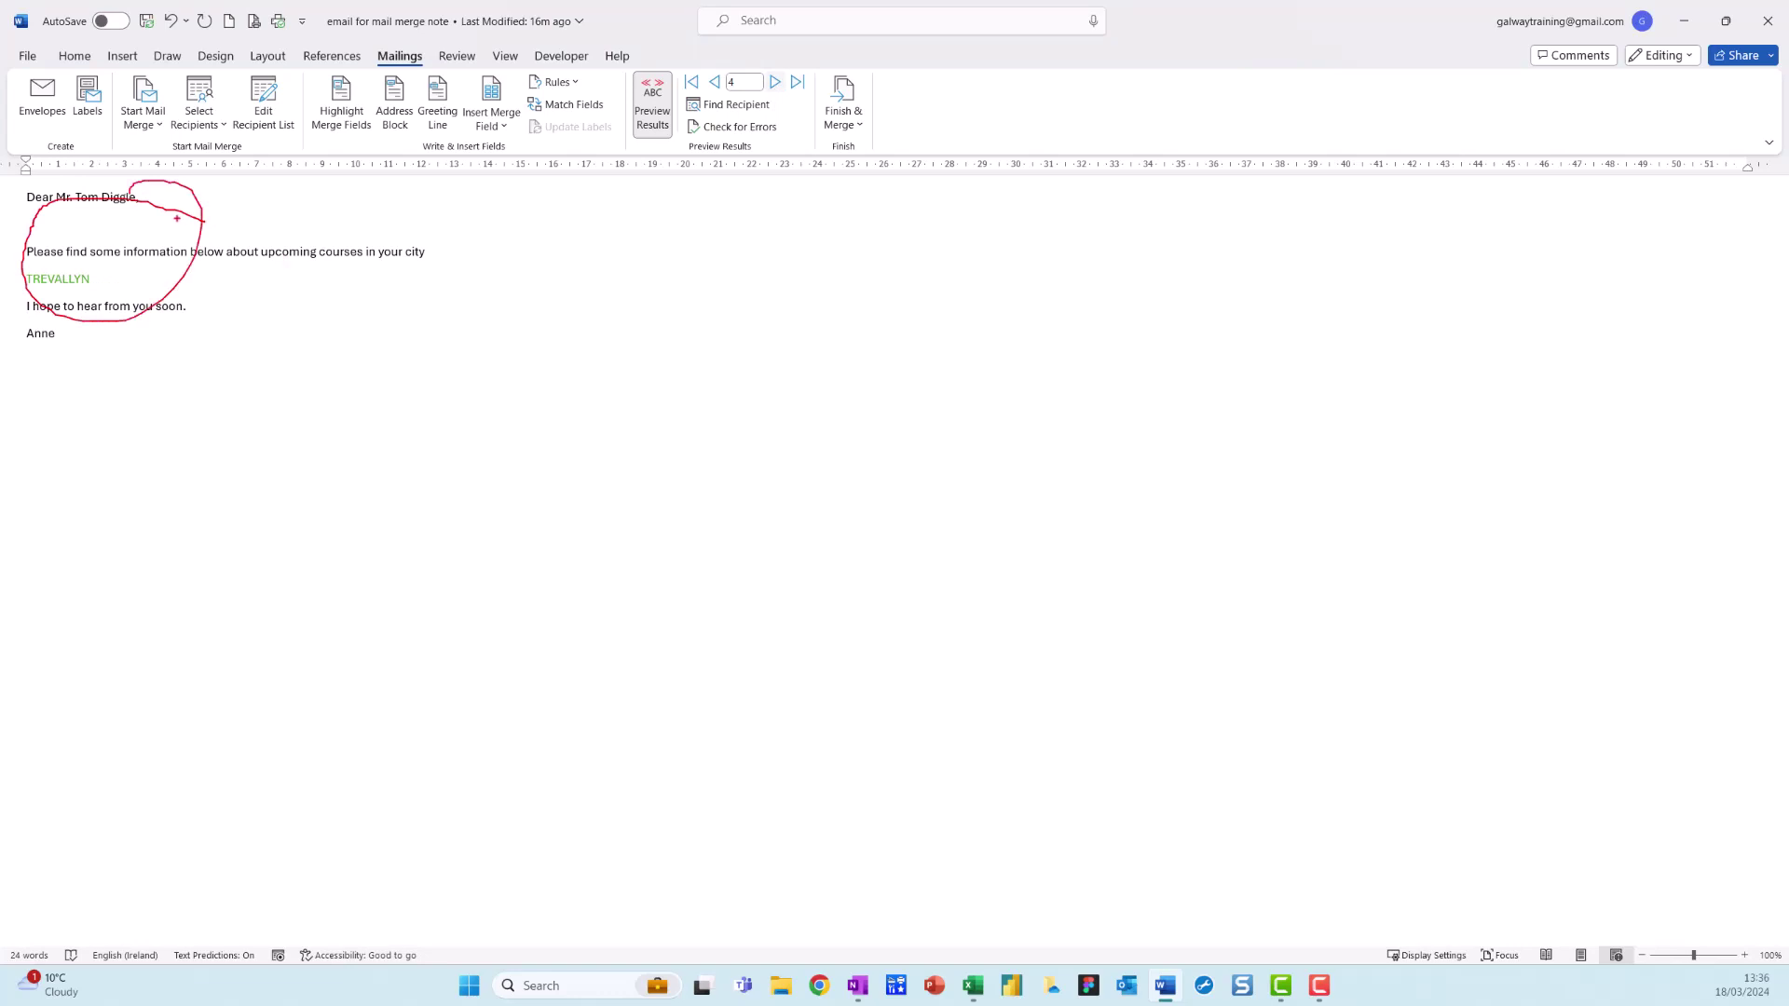
pyautogui.press('Escape')
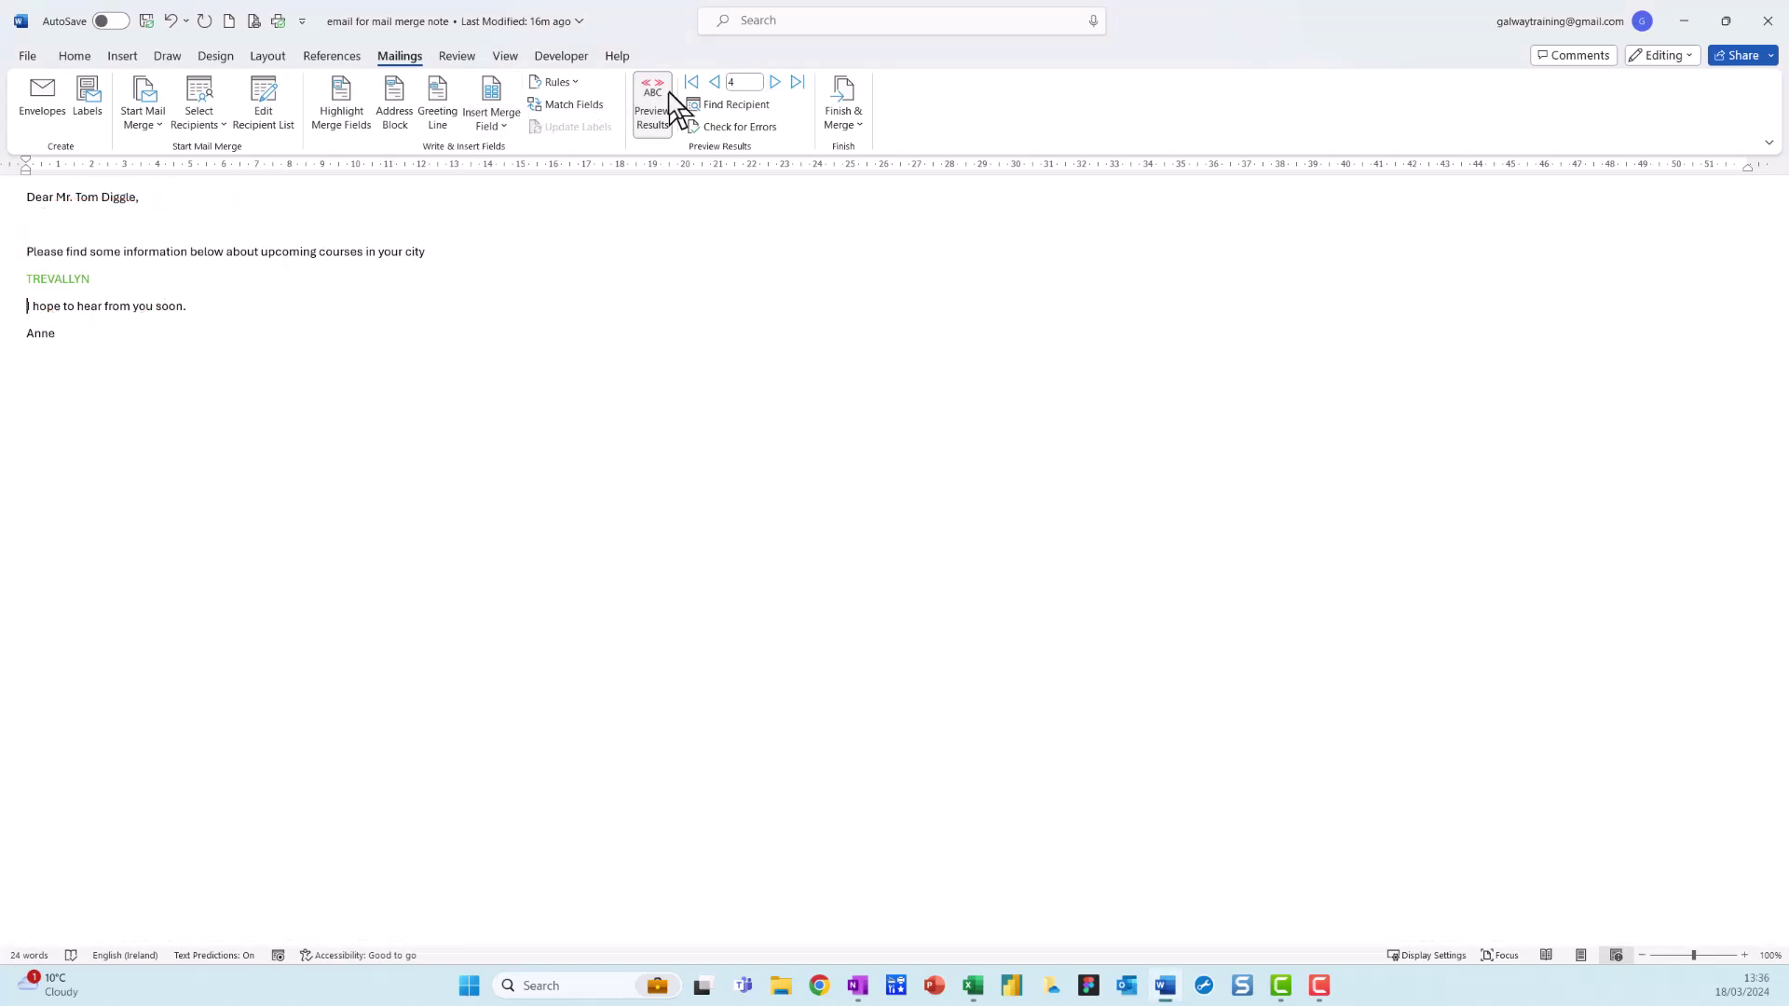
pyautogui.moveTo(648, 73)
pyautogui.mouseDown()
pyautogui.moveTo(668, 124)
pyautogui.moveTo(654, 74)
pyautogui.mouseUp()
pyautogui.press('Escape')
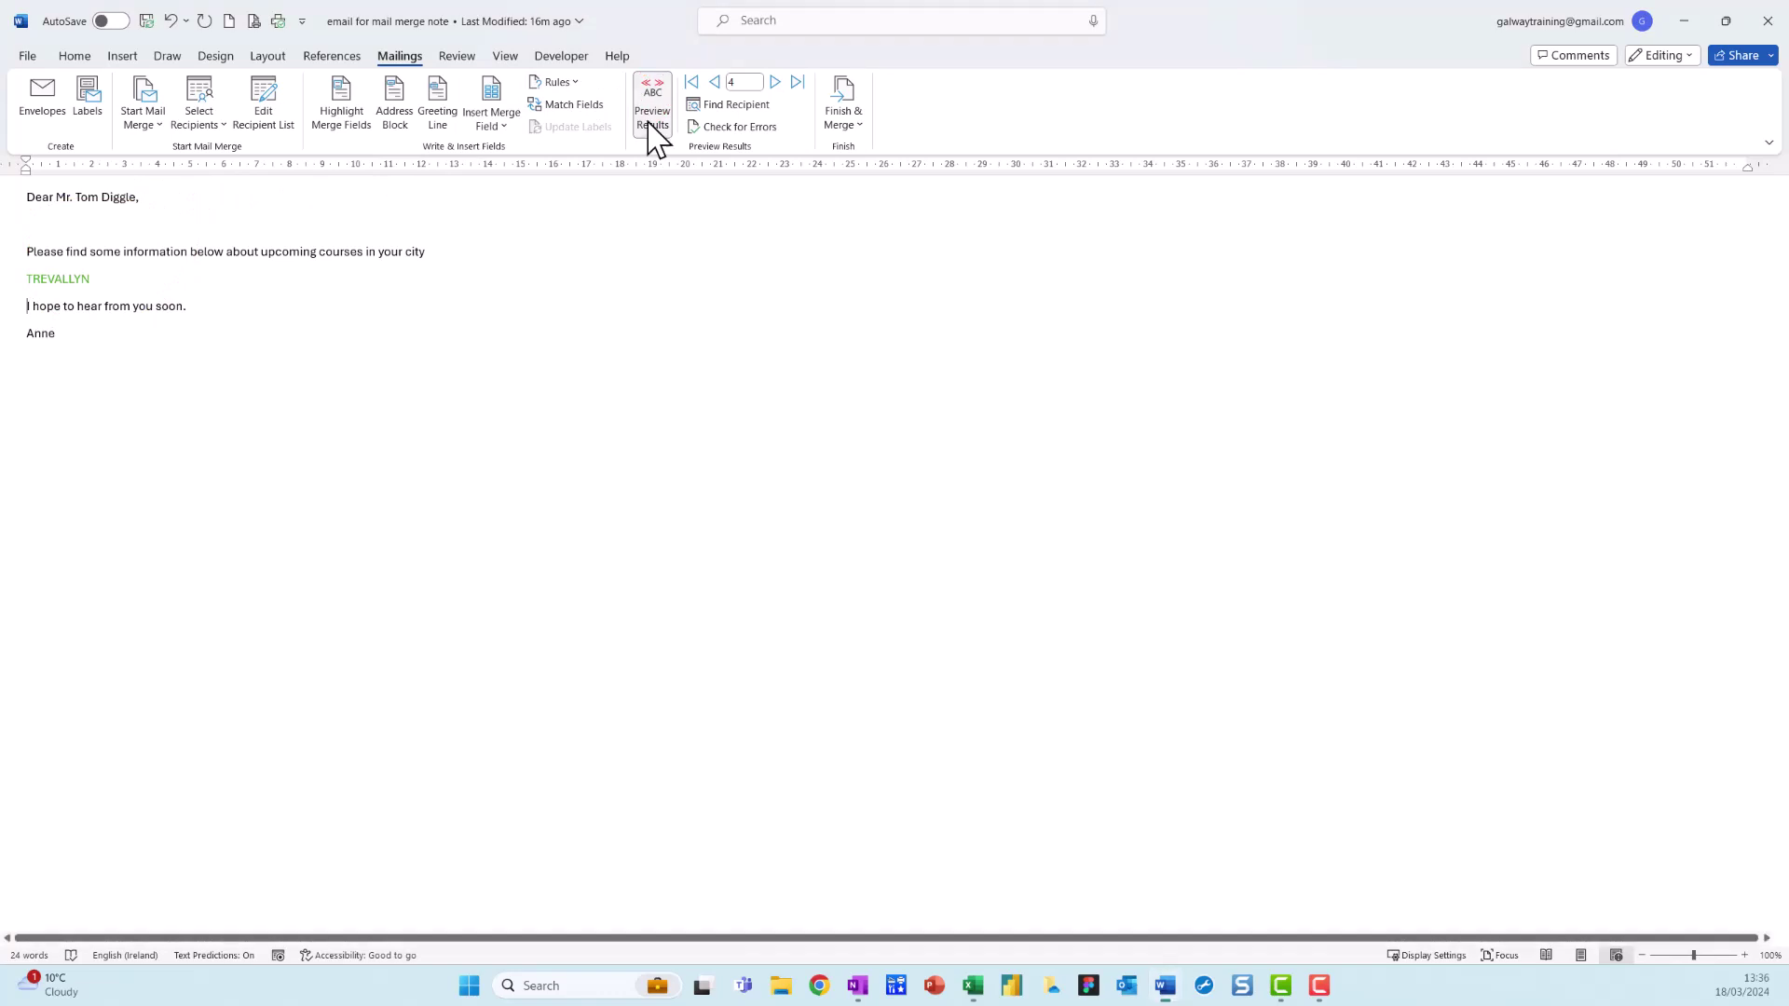
pyautogui.click(651, 122)
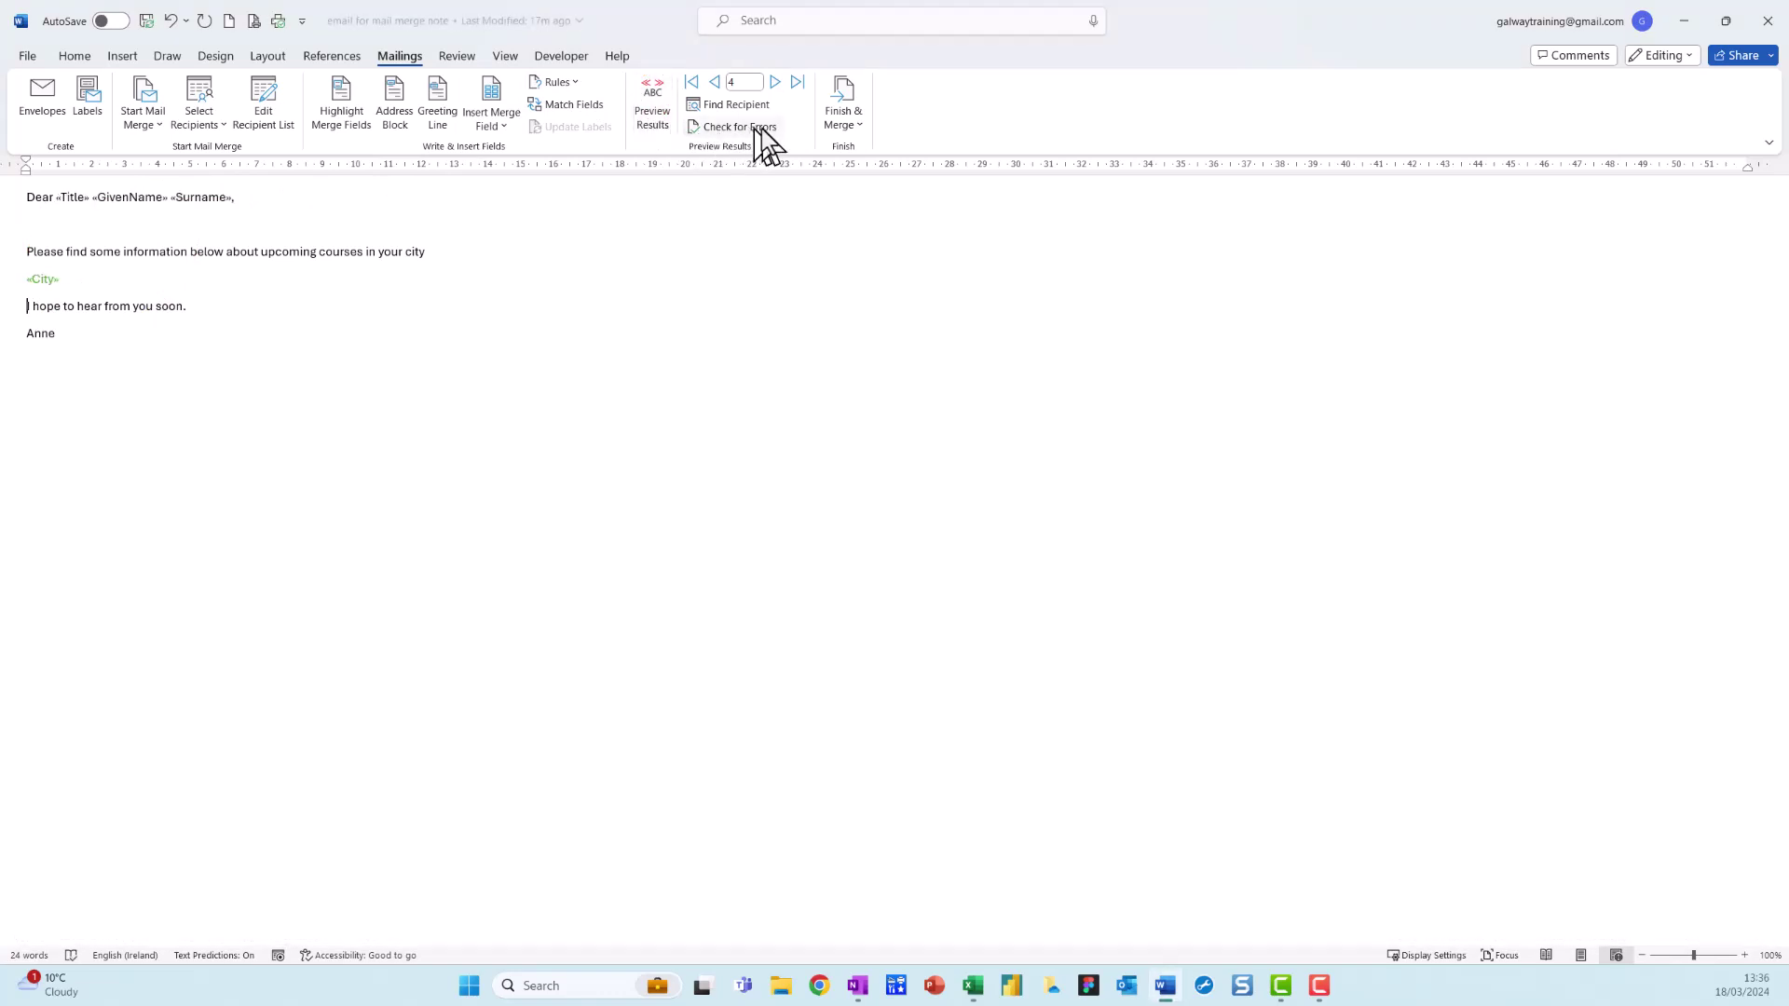
# Send Email Messages to EmailAddress with subject 'TEST email message' in HTML format
pyautogui.click(850, 124)
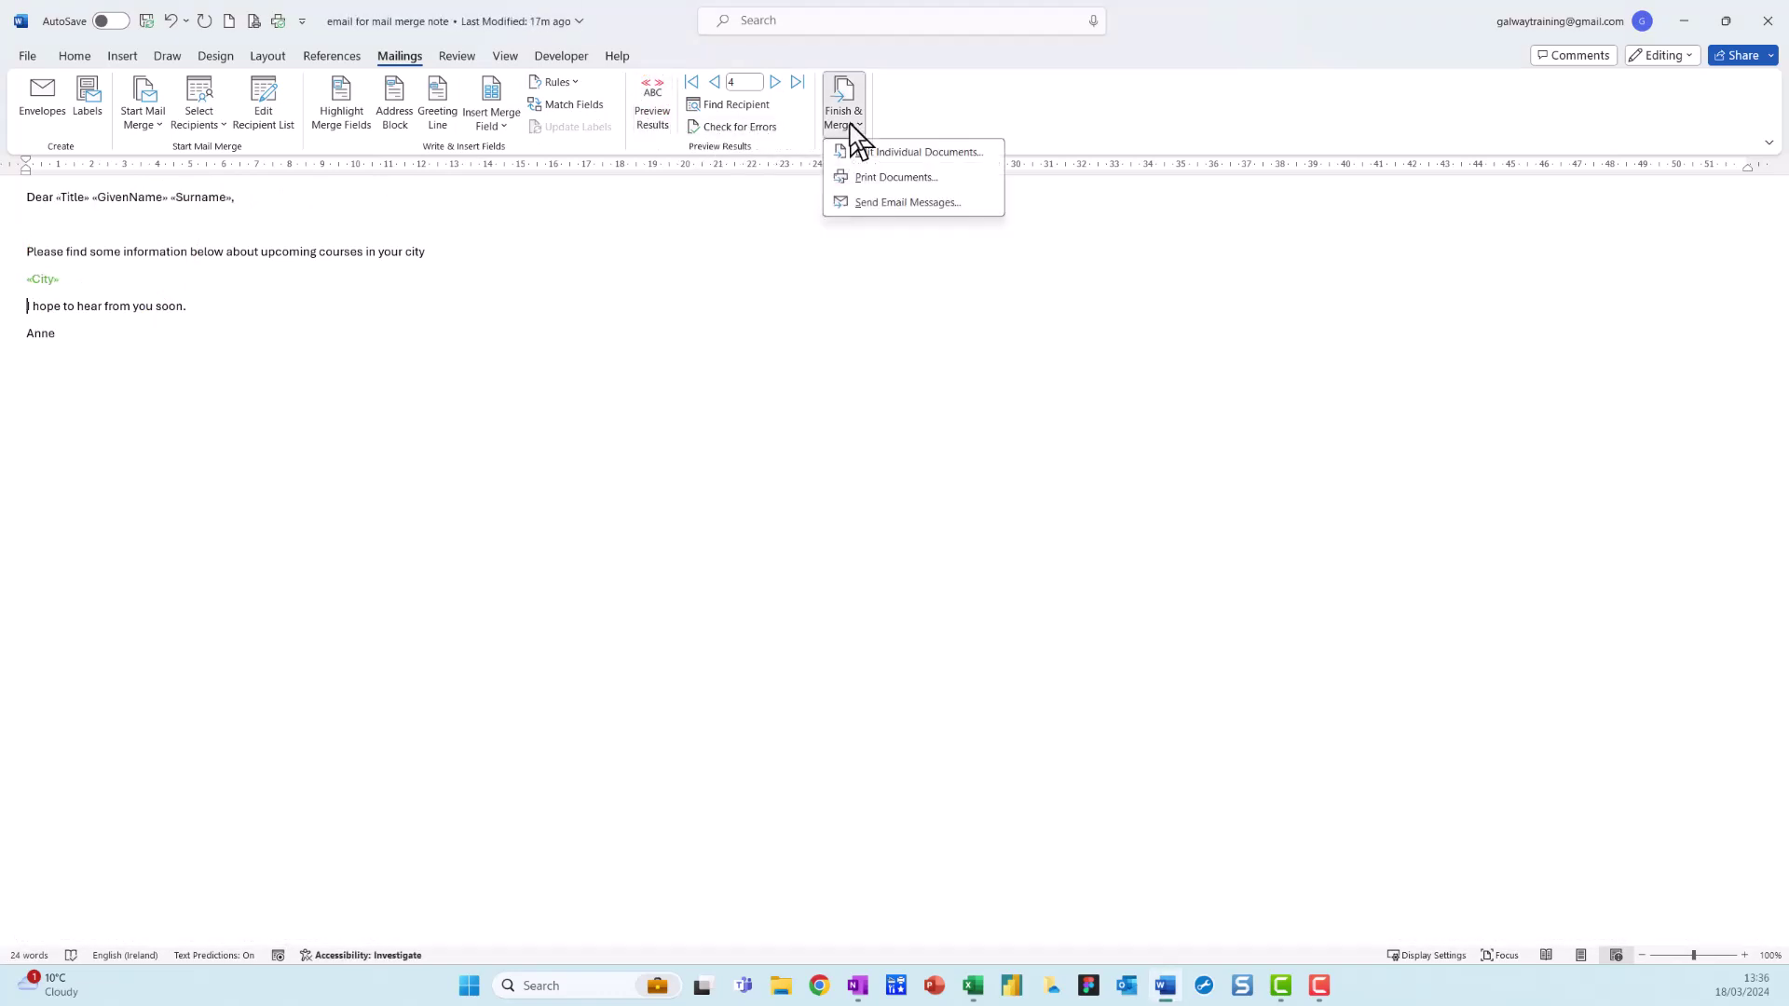
pyautogui.click(913, 206)
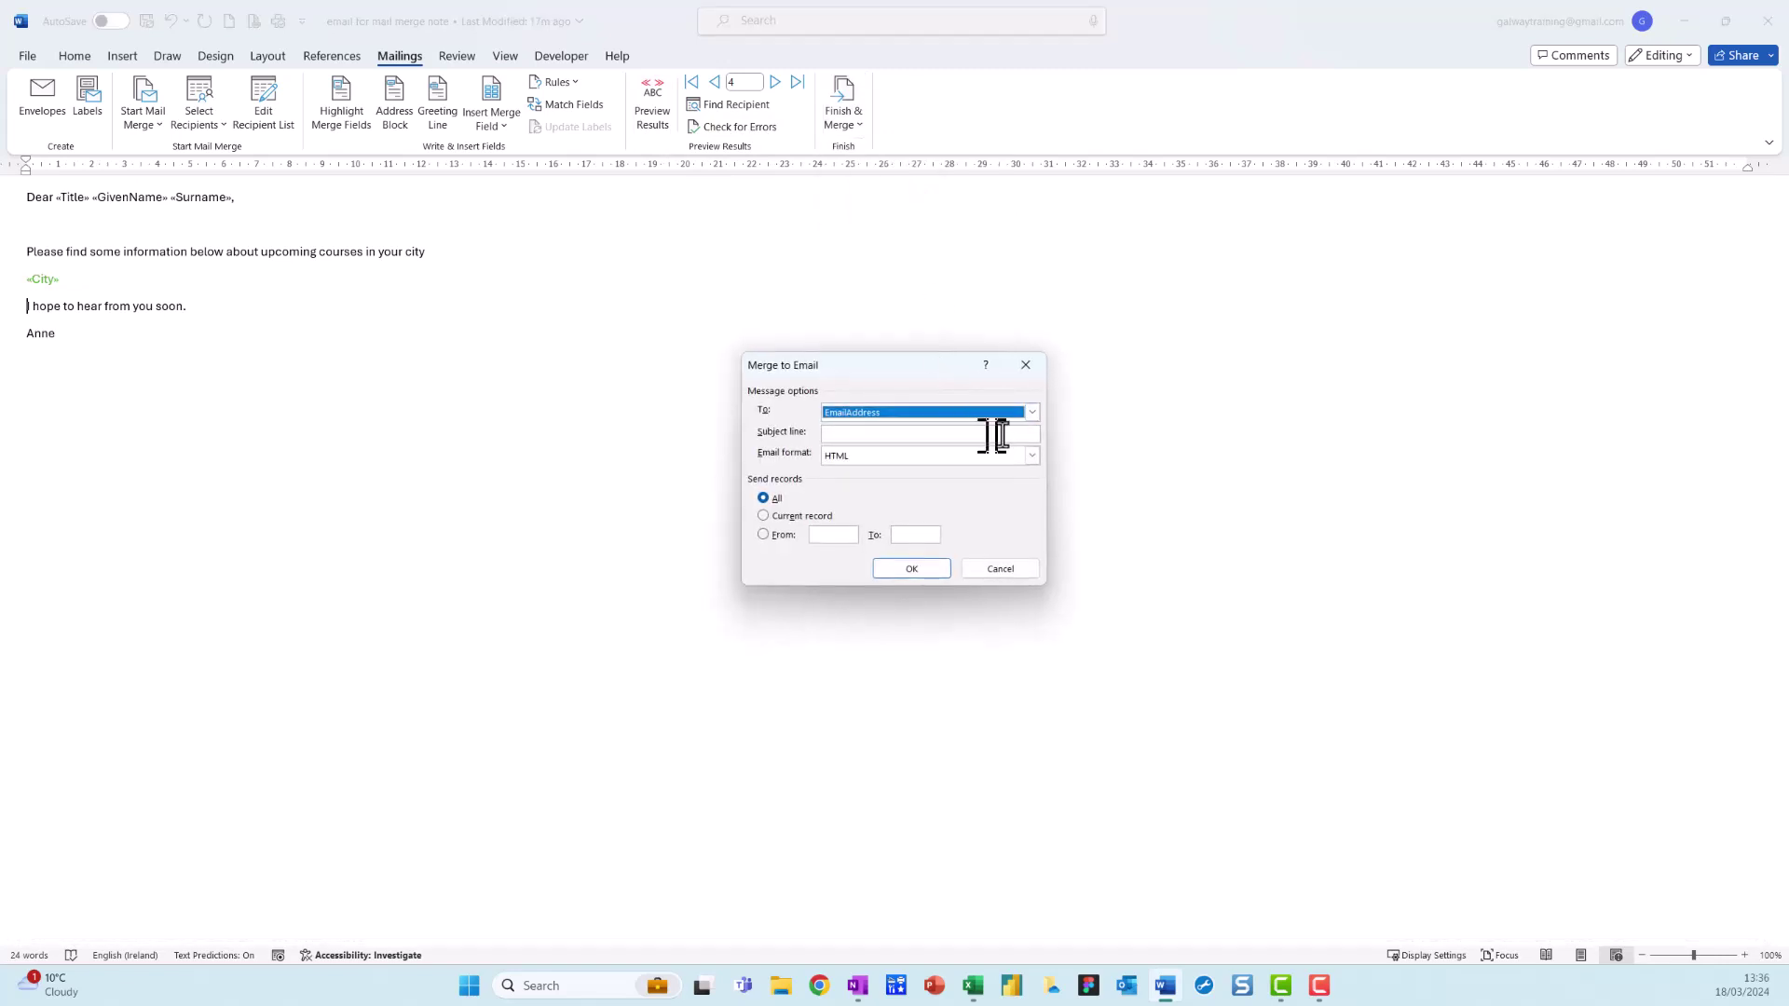
pyautogui.click(1034, 413)
pyautogui.click(1034, 413)
pyautogui.click(927, 432)
pyautogui.write('TEst')
pyautogui.write('ST email ')
pyautogui.write('message')
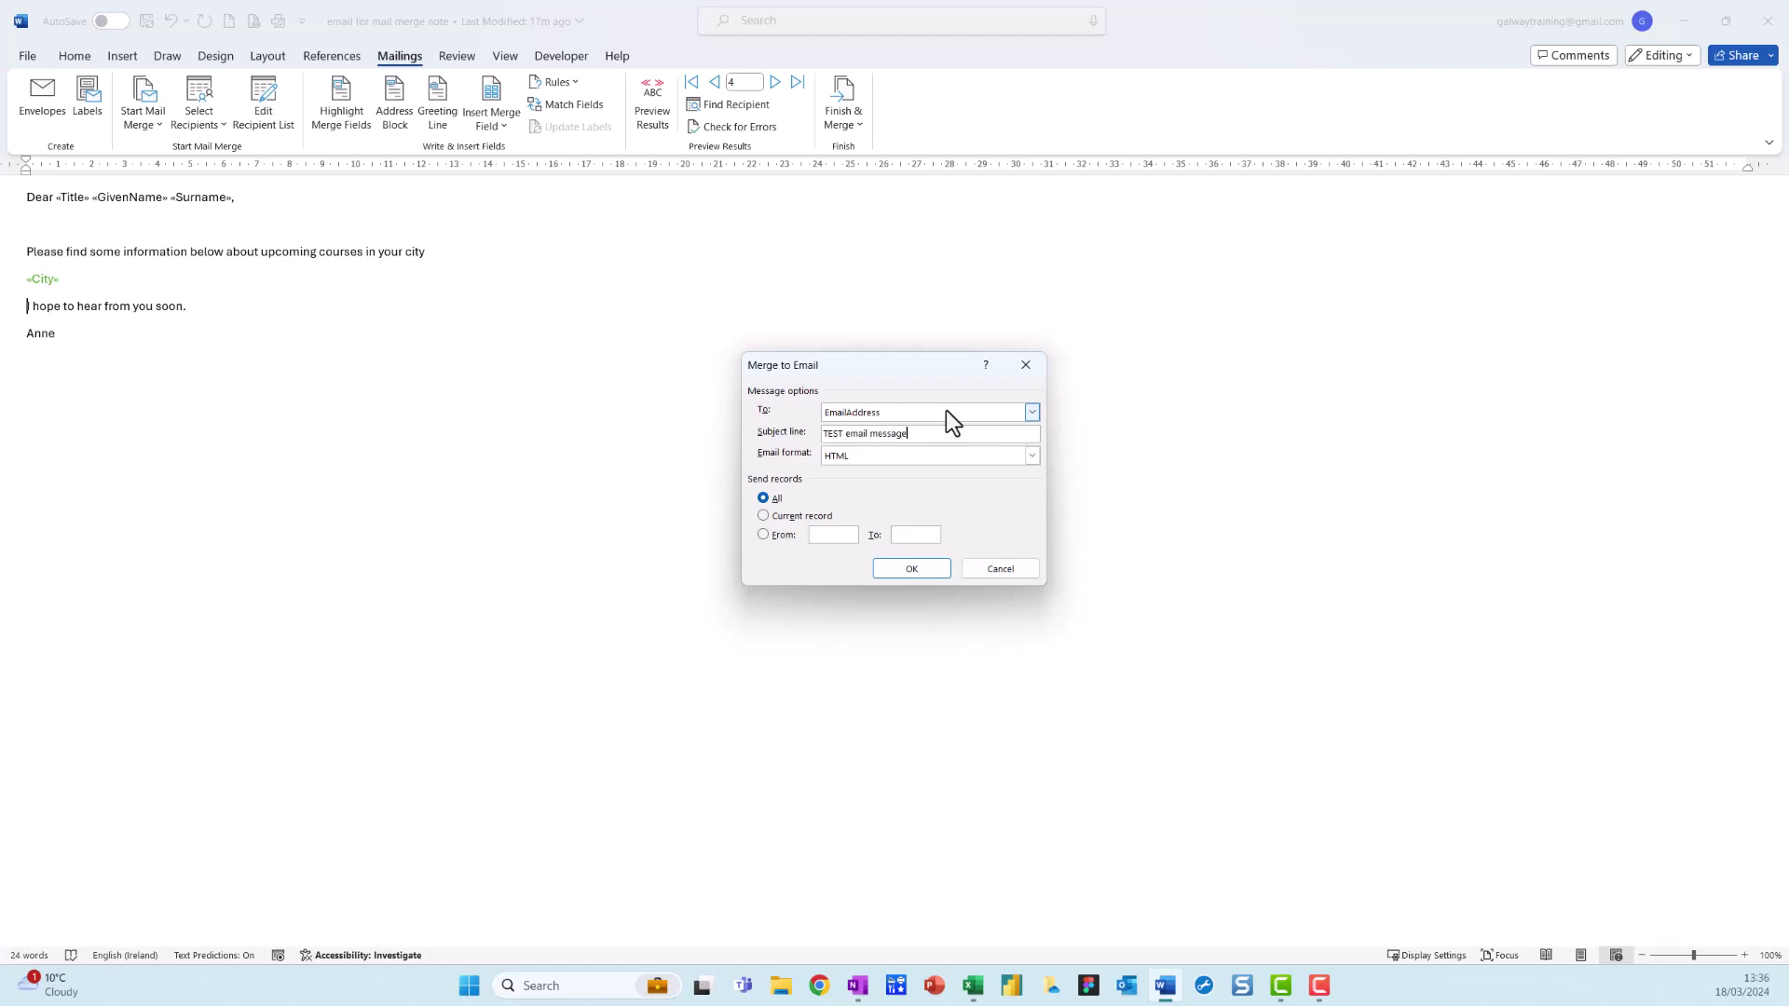